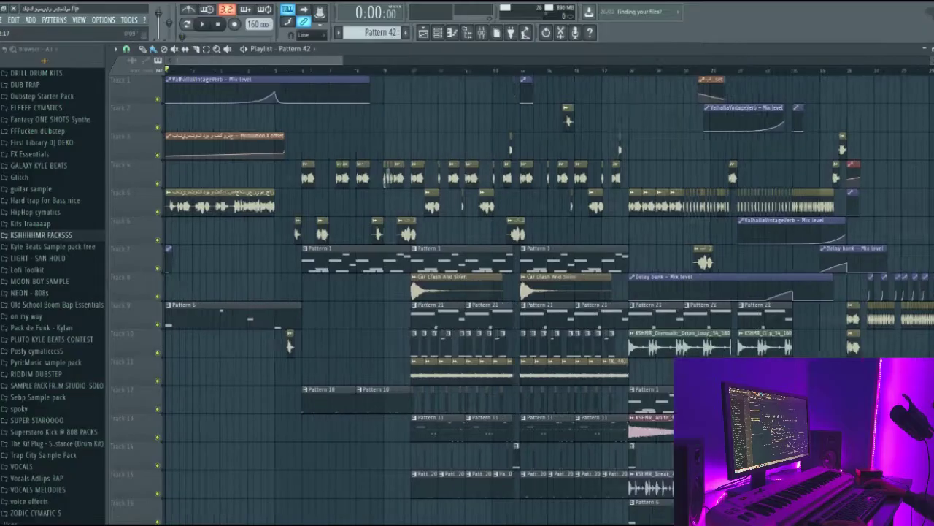
Check the intro vocal clip's sample settings on Track 5 and play the start of the song.
{"action": "scroll", "coordinate": [358, 122], "scroll_direction": "up", "scroll_amount": 3}
{"action": "double_click", "coordinate": [266, 210]}
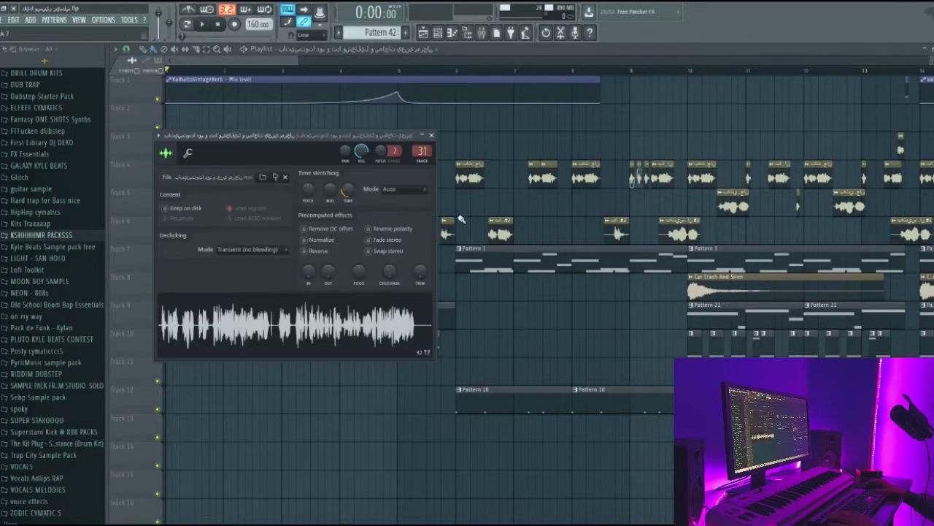
{"action": "left_click", "coordinate": [431, 135]}
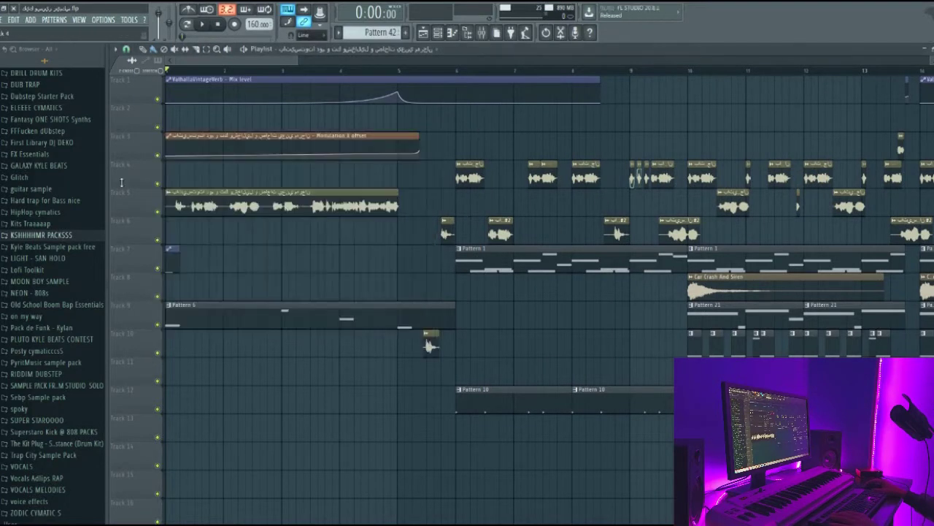
{"action": "key", "text": "space"}
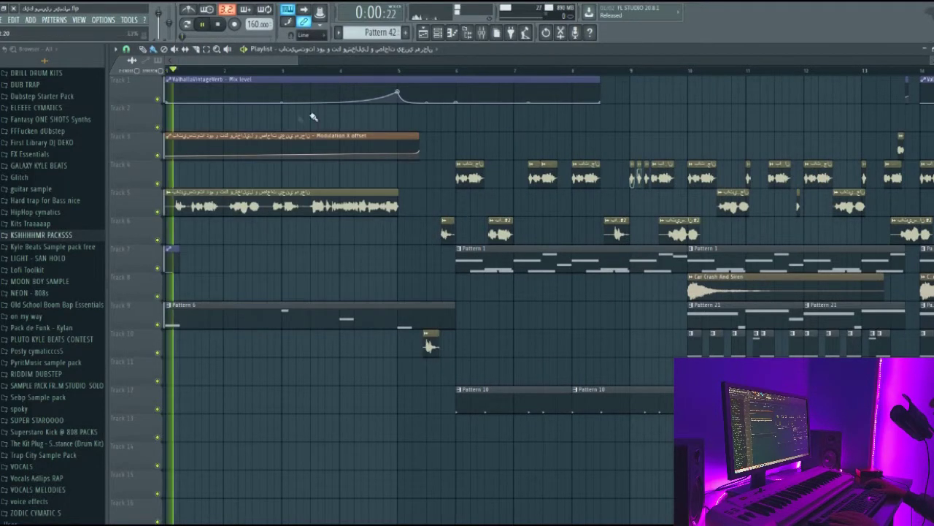
{"action": "key", "text": "space"}
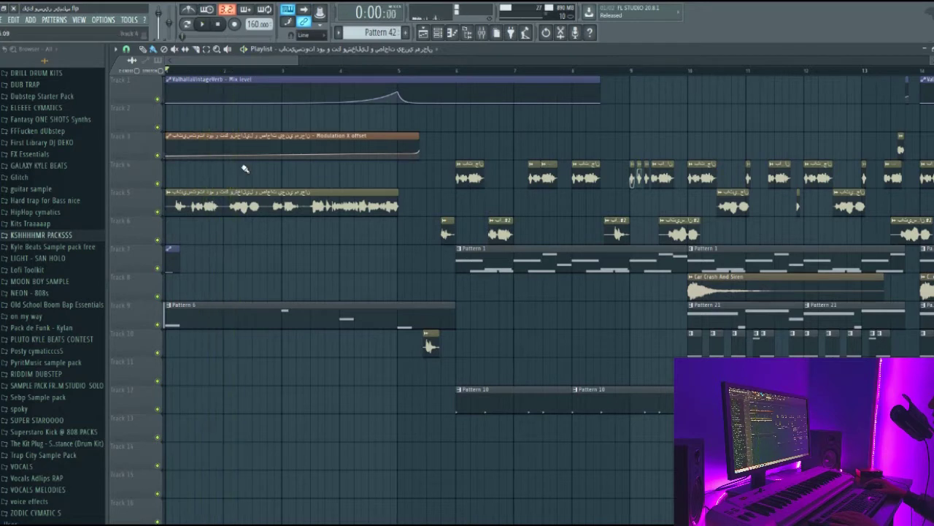
Examine the Mod X level adjustment in the intro vocal clip's channel settings.
{"action": "double_click", "coordinate": [264, 200]}
{"action": "left_click", "coordinate": [188, 154]}
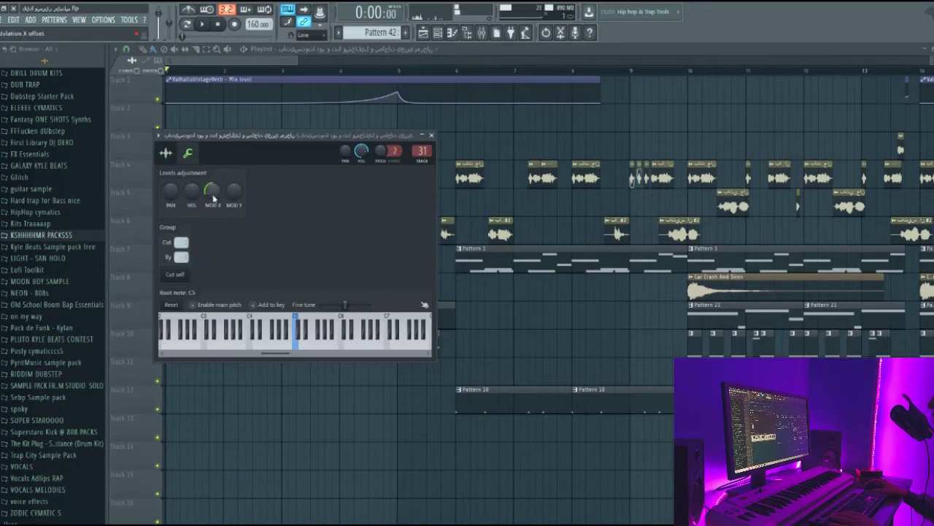
{"action": "left_click", "coordinate": [432, 135]}
Mute Tracks 9 and 3, play the intro vocal and adjust its Mod X level during playback.
{"action": "left_click", "coordinate": [158, 323]}
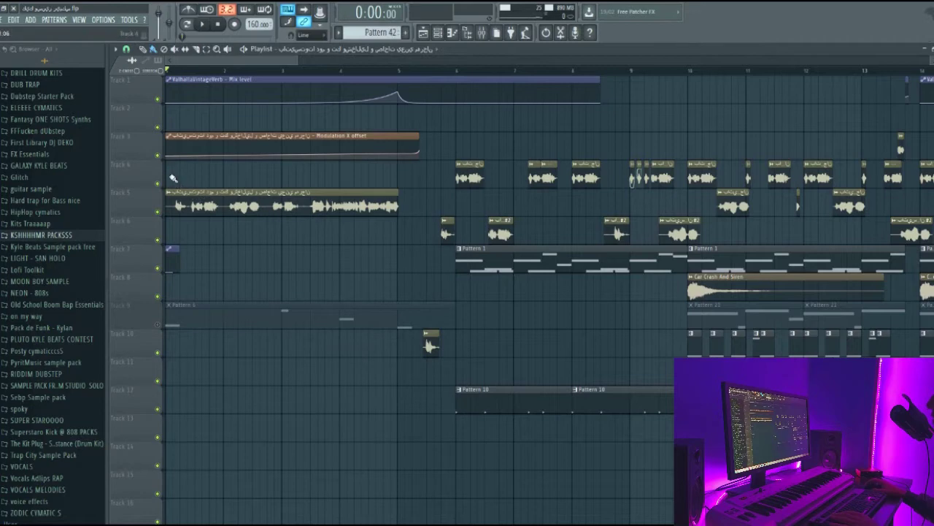
{"action": "left_click", "coordinate": [158, 155]}
{"action": "key", "text": "space"}
{"action": "double_click", "coordinate": [213, 202]}
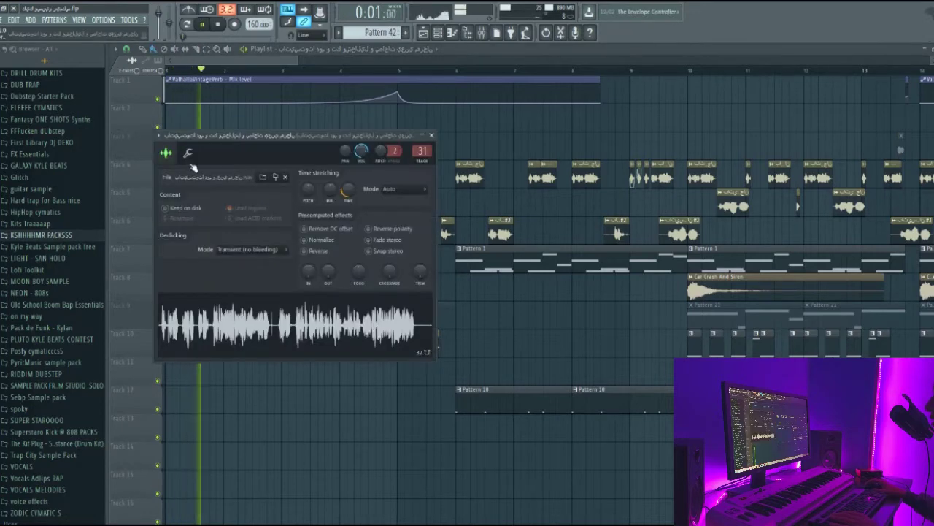
{"action": "left_click", "coordinate": [188, 153]}
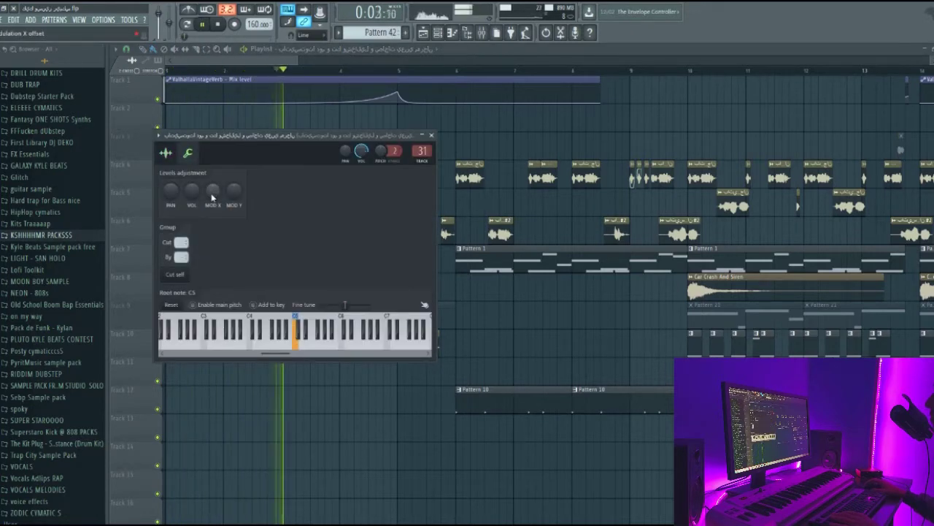
{"action": "mouse_move", "coordinate": [213, 194]}
{"action": "left_mouse_down"}
{"action": "mouse_move", "coordinate": [212, 209]}
{"action": "mouse_move", "coordinate": [212, 188]}
{"action": "left_mouse_up"}
{"action": "key", "text": "space"}
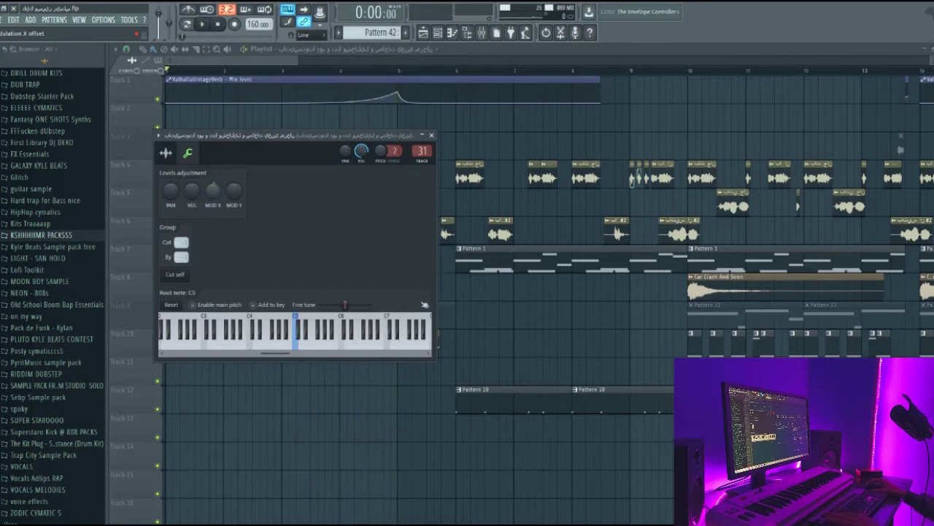
Close the vocal's channel settings and unmute Tracks 3 and 9.
{"action": "key", "text": "Escape"}
{"action": "left_click", "coordinate": [158, 155]}
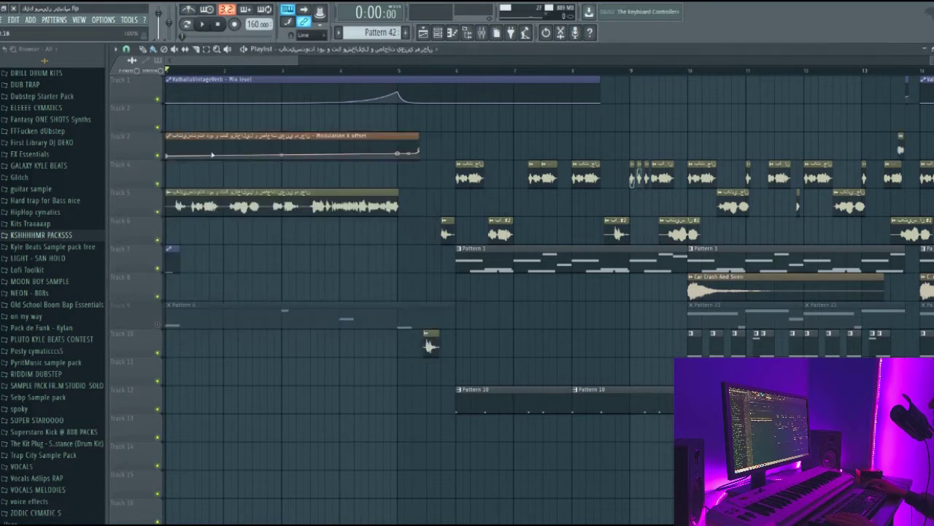
{"action": "left_click", "coordinate": [158, 326]}
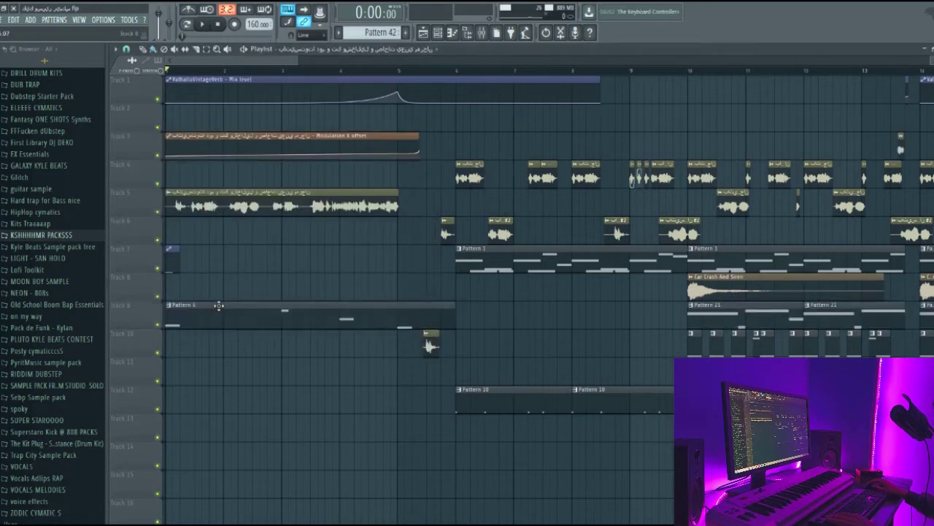
Open Pattern 6 in the piano roll, check its channel in the channel rack and play the pattern on its own.
{"action": "double_click", "coordinate": [219, 304]}
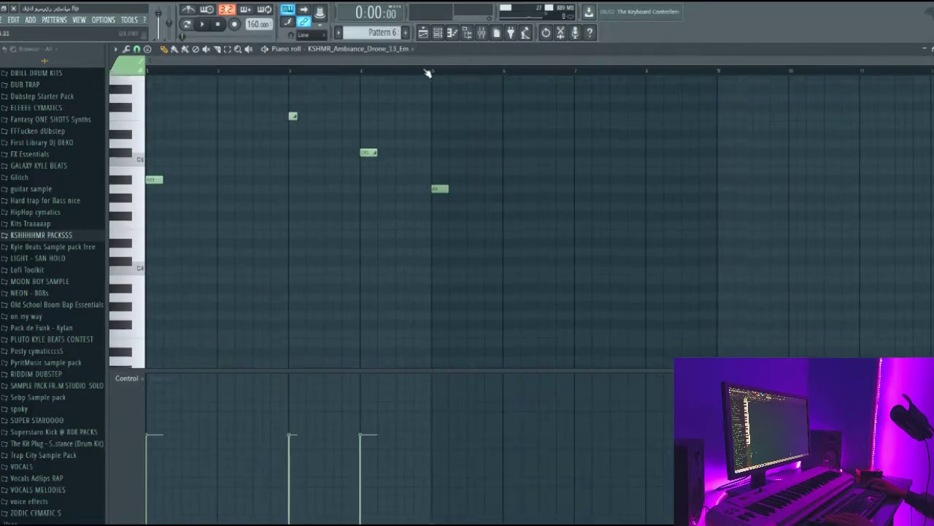
{"action": "key", "text": "F6"}
{"action": "left_click", "coordinate": [187, 24]}
{"action": "key", "text": "space"}
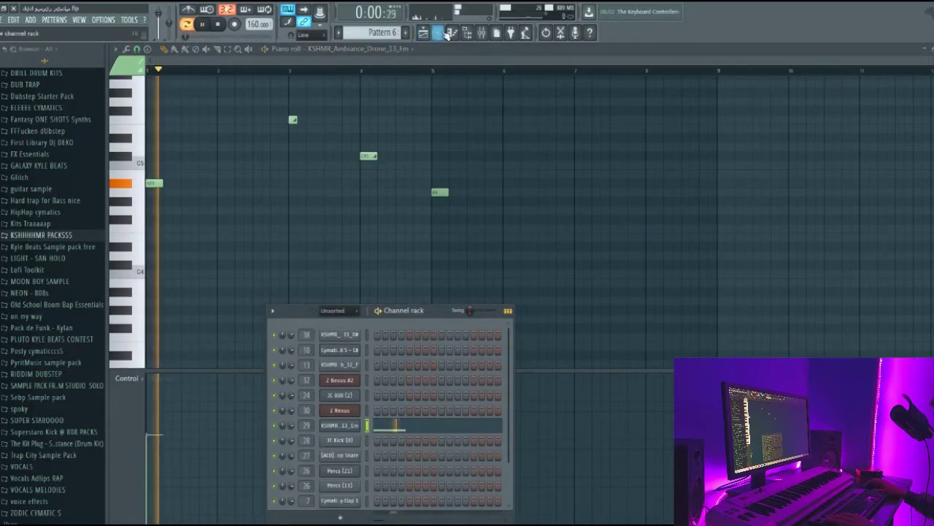
{"action": "left_click", "coordinate": [437, 33]}
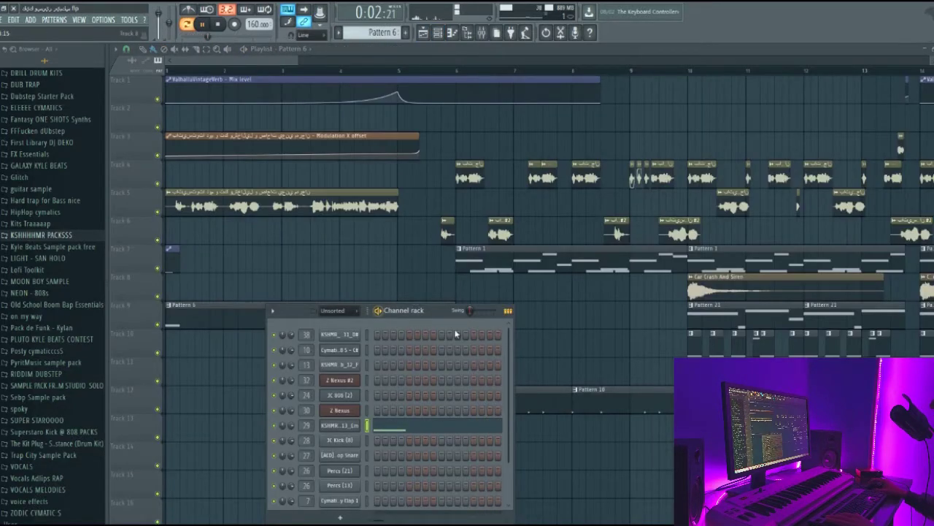
{"action": "key", "text": "F6"}
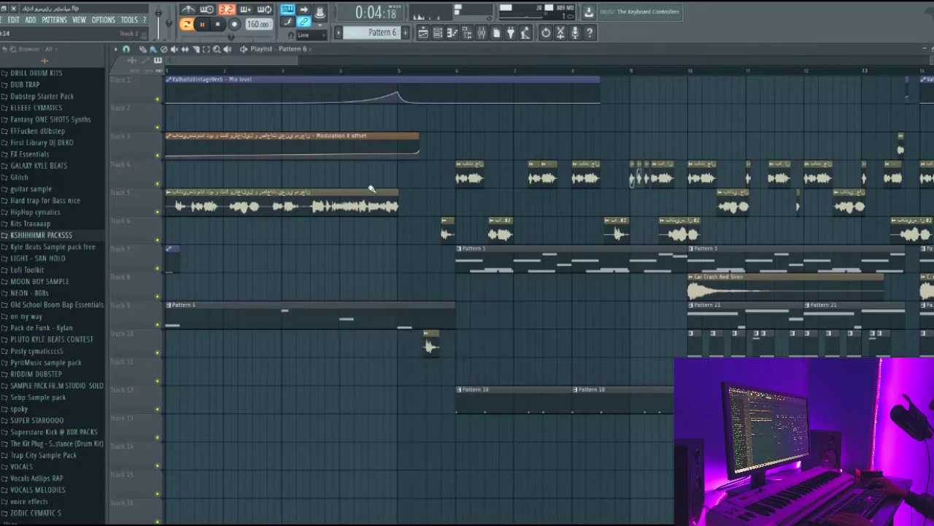
Examine Pattern 6's notes in the piano roll, stop playback and return to the playlist.
{"action": "double_click", "coordinate": [346, 306]}
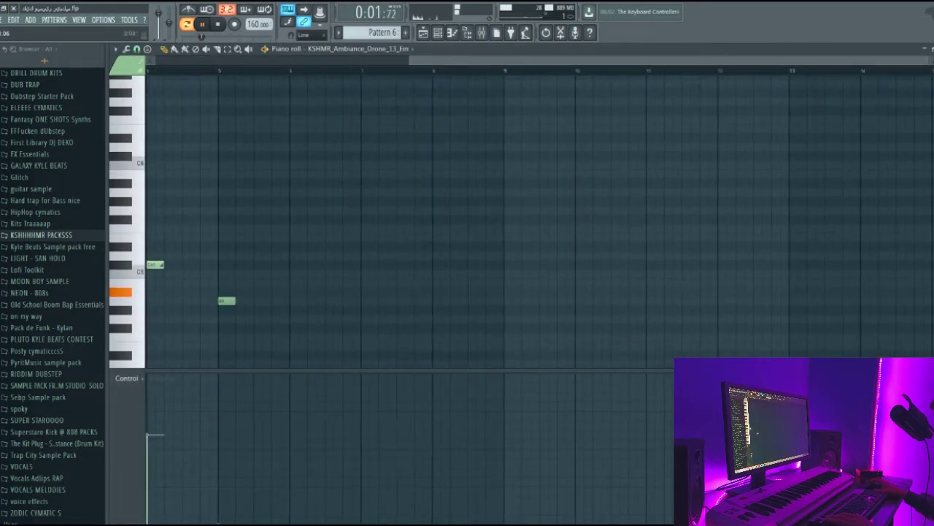
{"action": "scroll", "coordinate": [288, 66], "scroll_direction": "up", "scroll_amount": 1}
{"action": "scroll", "coordinate": [457, 236], "scroll_direction": "up", "scroll_amount": 1}
{"action": "scroll", "coordinate": [457, 236], "scroll_direction": "down", "scroll_amount": 3}
{"action": "scroll", "coordinate": [457, 236], "scroll_direction": "up", "scroll_amount": 2}
{"action": "key", "text": "space"}
{"action": "left_click", "coordinate": [425, 32]}
{"action": "left_click", "coordinate": [424, 32]}
Play the arrangement in song mode from just before bar 6 with Track 12 muted.
{"action": "left_click_drag", "start_coordinate": [351, 73], "coordinate": [340, 73]}
{"action": "scroll", "coordinate": [410, 132], "scroll_direction": "down", "scroll_amount": 3}
{"action": "scroll", "coordinate": [410, 132], "scroll_direction": "up", "scroll_amount": 3}
{"action": "double_click", "coordinate": [307, 211]}
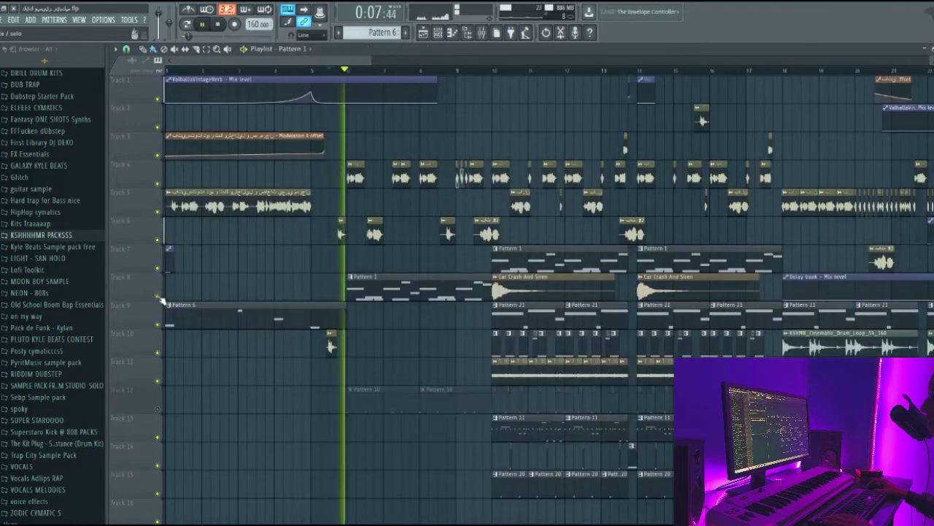
Mute Track 8 during playback, stop the song and move the Pattern 1 clip from Track 8 to Track 7.
{"action": "left_click", "coordinate": [158, 297]}
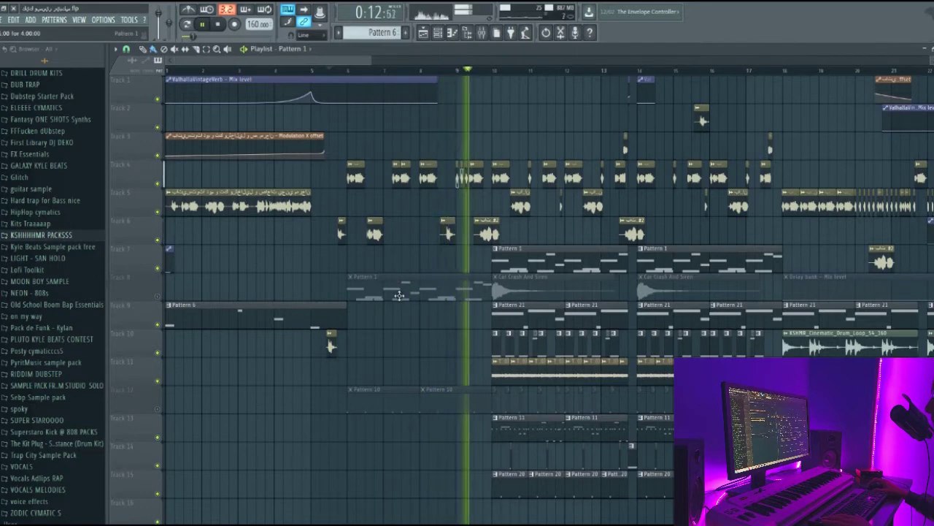
{"action": "key", "text": "space"}
{"action": "left_click_drag", "start_coordinate": [394, 281], "coordinate": [398, 259]}
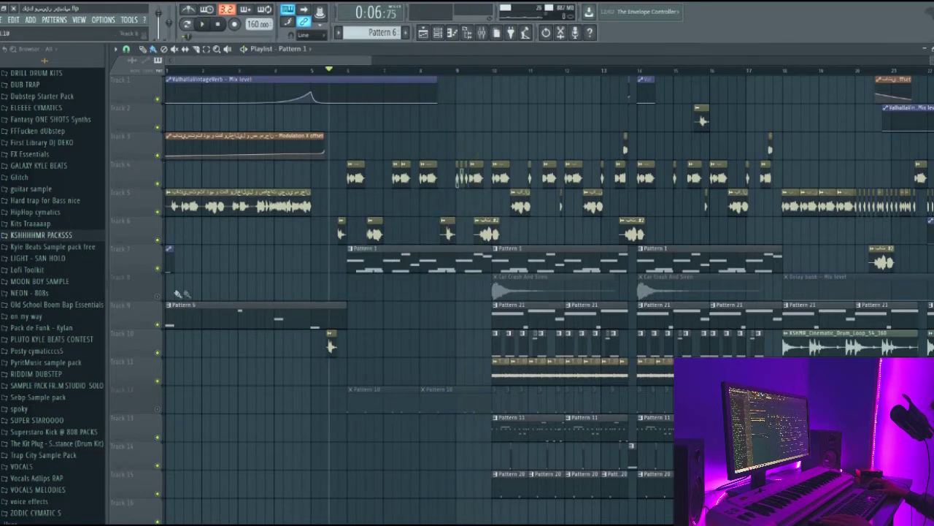
Inspect the vocal mixer track's two Fruity Parametric EQ 2 effects and its Fruity Compressor.
{"action": "key", "text": "F9"}
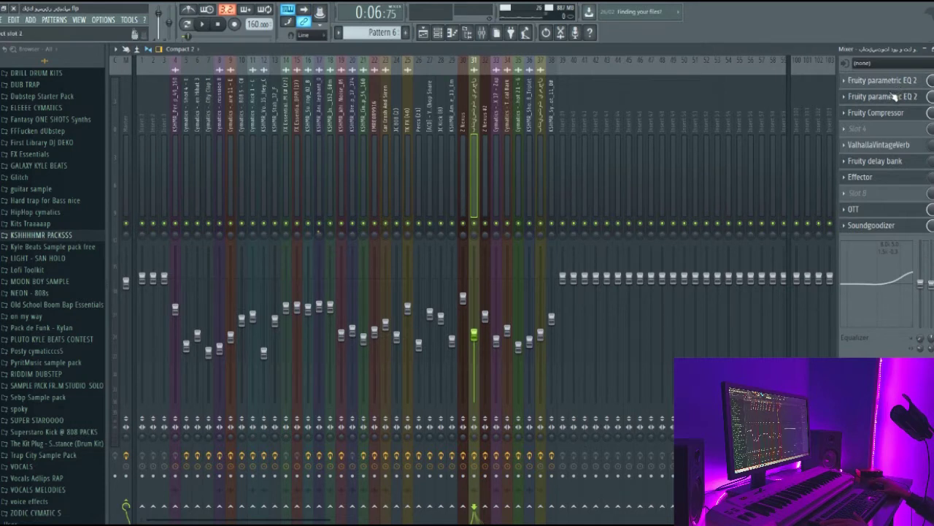
{"action": "left_click", "coordinate": [881, 84]}
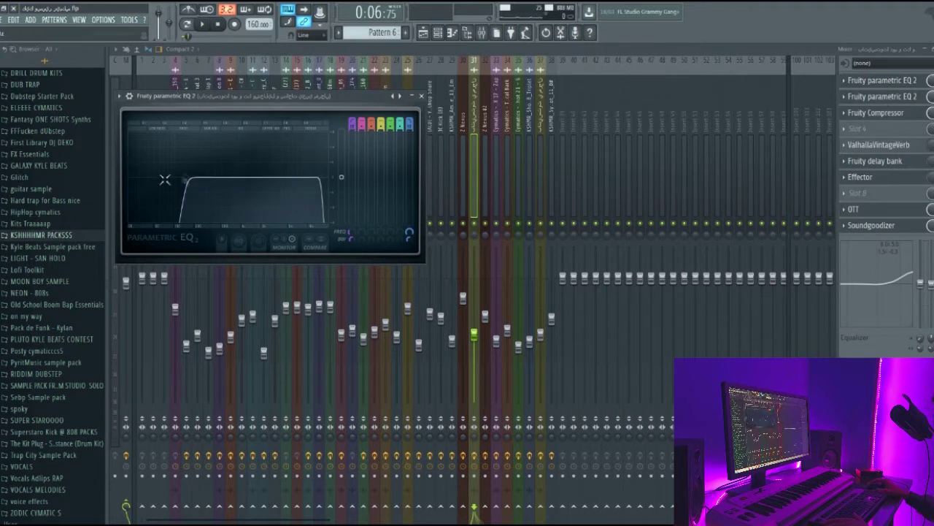
{"action": "left_click", "coordinate": [885, 96]}
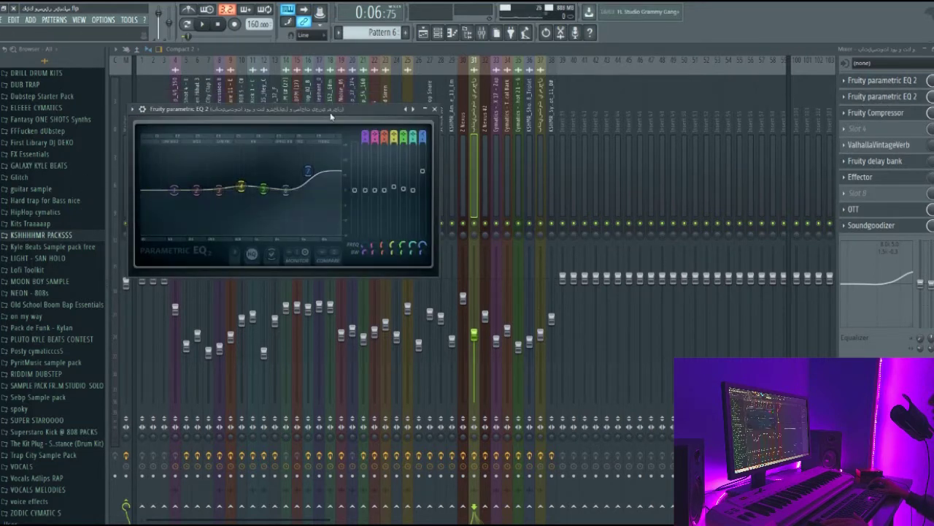
{"action": "left_click_drag", "start_coordinate": [331, 116], "coordinate": [374, 150]}
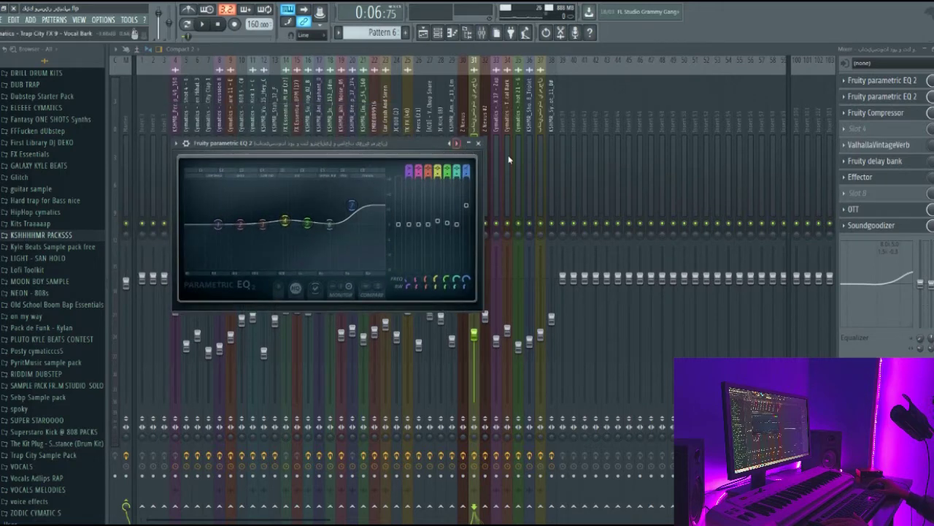
{"action": "left_click", "coordinate": [479, 144]}
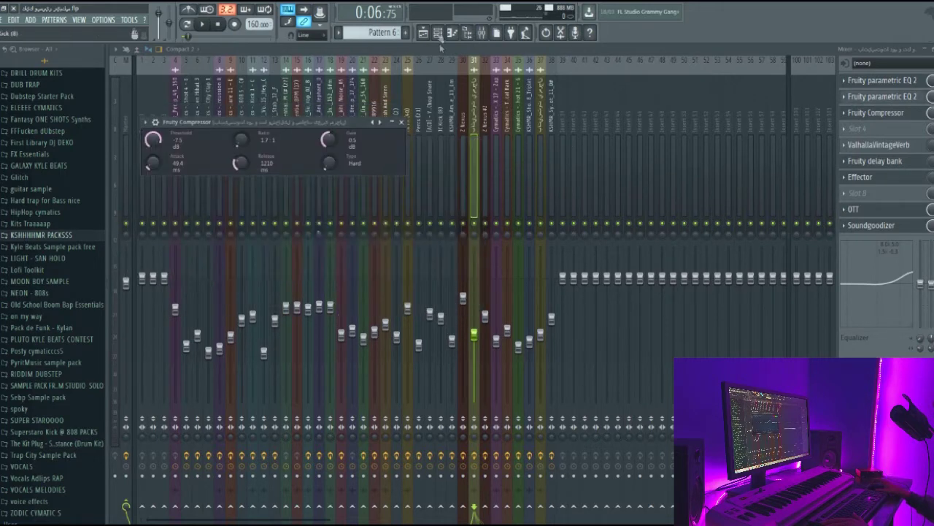
Return to the playlist and unmute Track 12.
{"action": "left_click", "coordinate": [425, 33]}
{"action": "scroll", "coordinate": [349, 66], "scroll_direction": "down", "scroll_amount": 3}
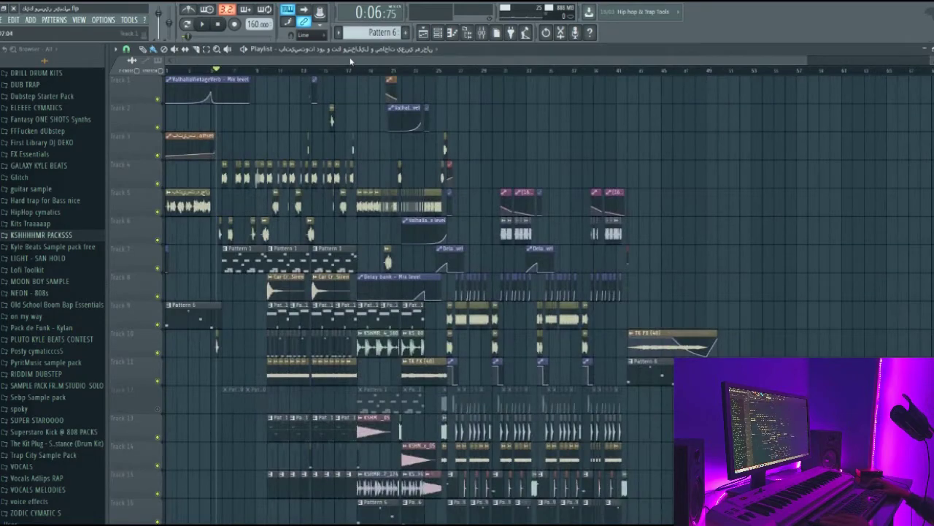
{"action": "scroll", "coordinate": [347, 71], "scroll_direction": "up", "scroll_amount": 3}
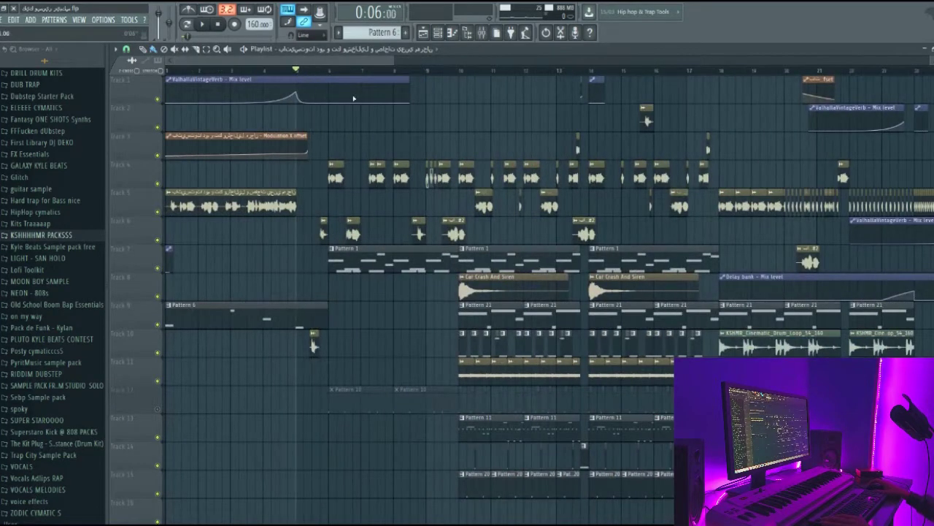
{"action": "scroll", "coordinate": [383, 62], "scroll_direction": "up", "scroll_amount": 2}
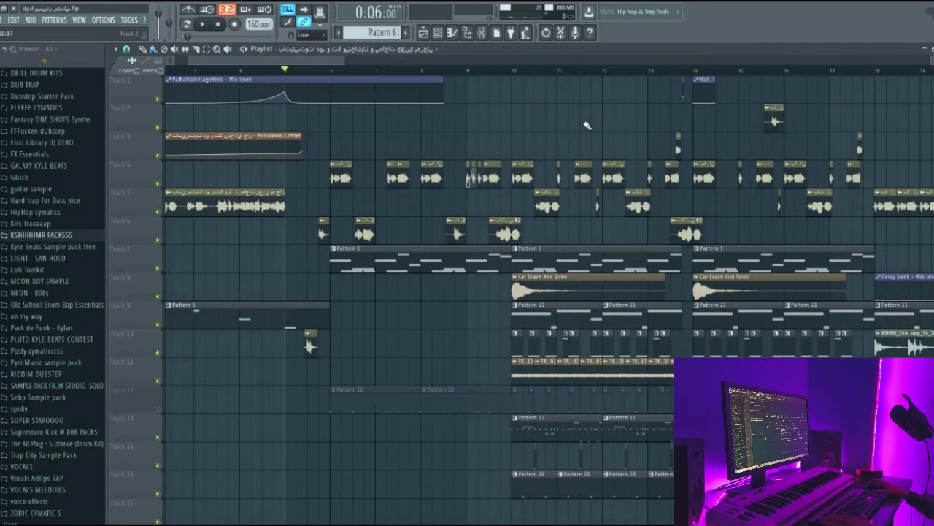
{"action": "scroll", "coordinate": [528, 62], "scroll_direction": "down", "scroll_amount": 3}
{"action": "key", "text": "F9"}
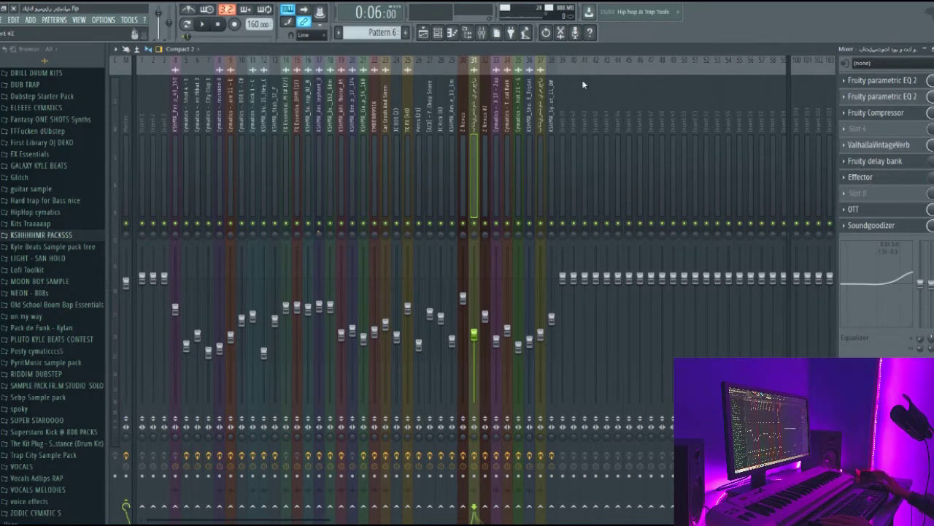
{"action": "key", "text": "F5"}
{"action": "scroll", "coordinate": [319, 183], "scroll_direction": "down", "scroll_amount": 2}
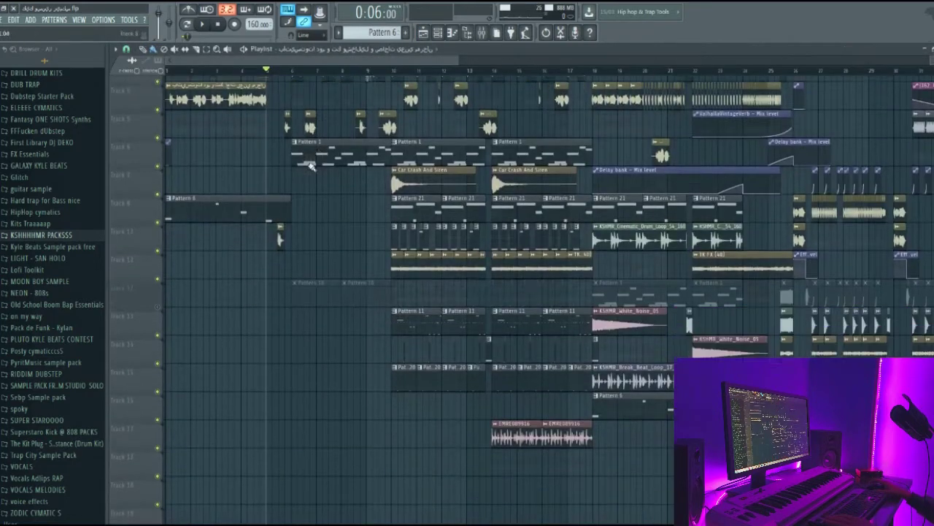
{"action": "left_click", "coordinate": [158, 298]}
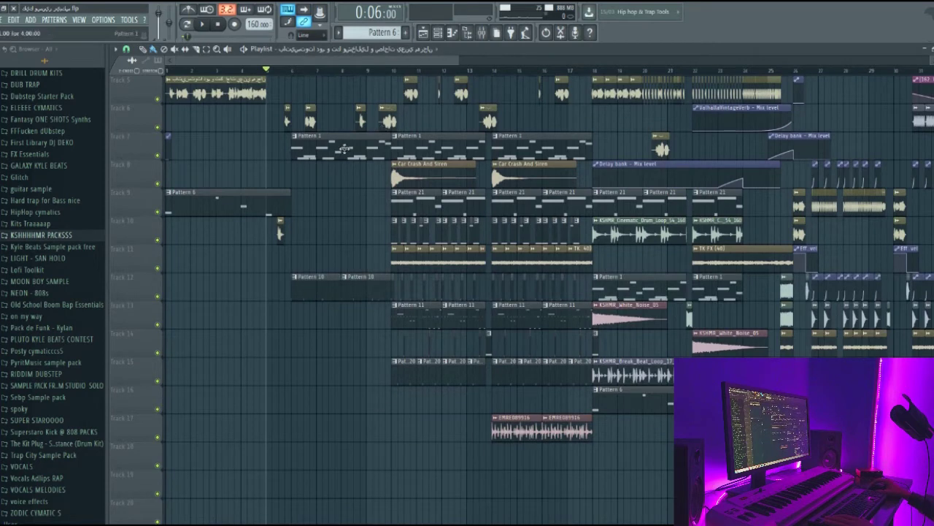
Open Pattern 1 in the piano roll, show its Z Nexus instrument with the Mute Guitars 1 preset and play the pattern.
{"action": "double_click", "coordinate": [343, 148]}
{"action": "left_click", "coordinate": [437, 34]}
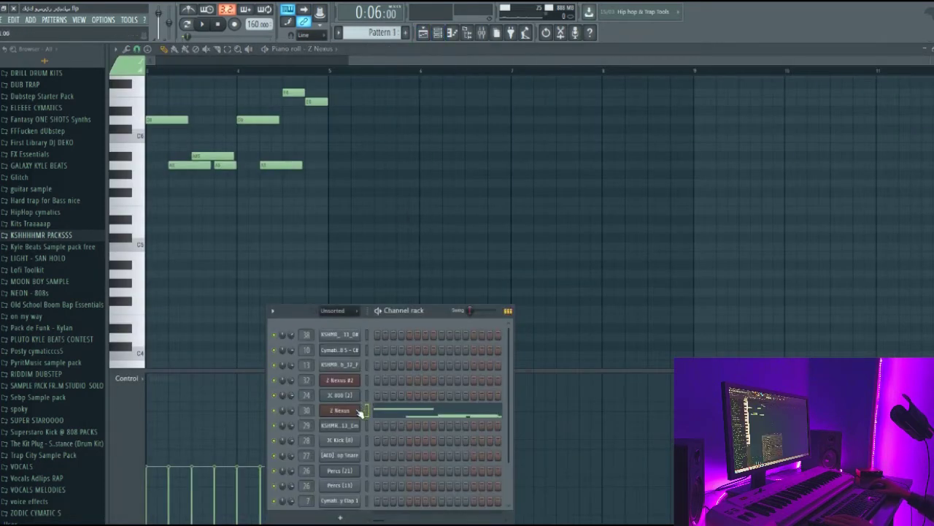
{"action": "left_click", "coordinate": [330, 377]}
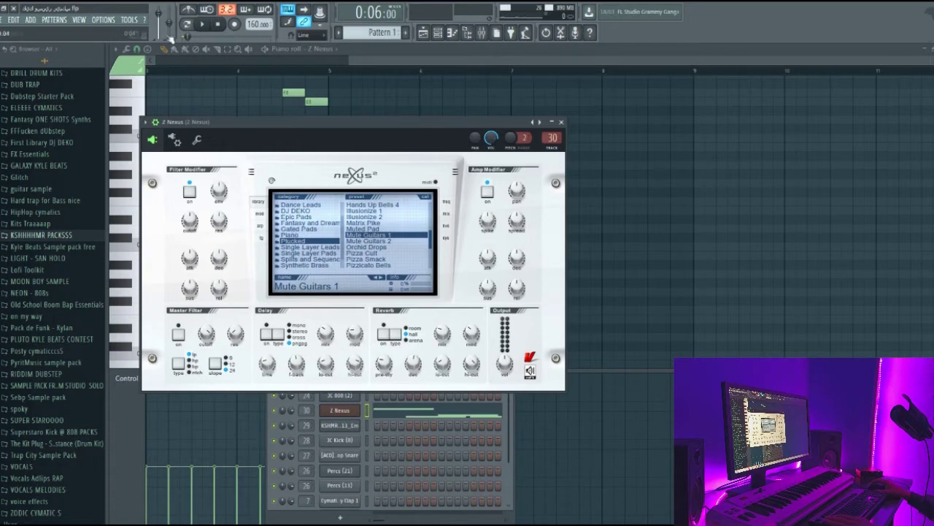
{"action": "key", "text": "space"}
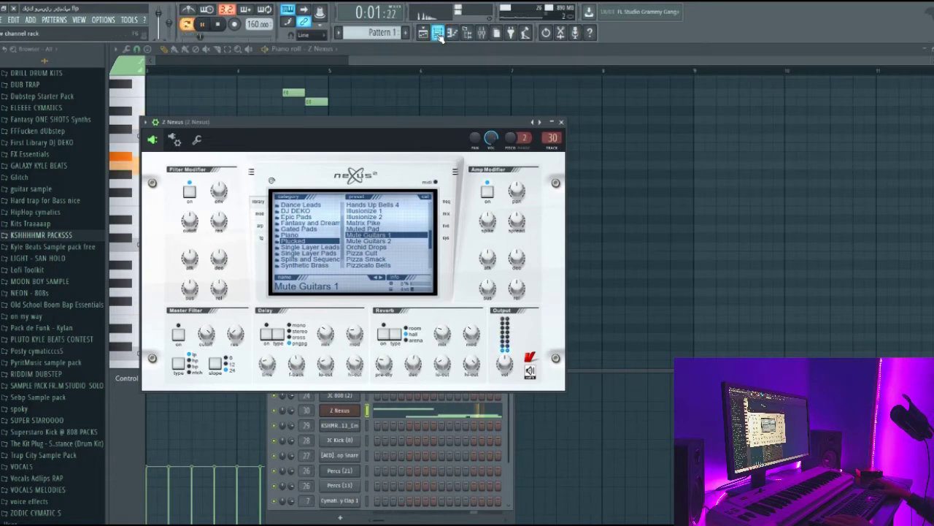
Look over Pattern 1's notes during playback and bring up the Z Nexus track's effects in the mixer.
{"action": "left_click", "coordinate": [440, 36]}
{"action": "left_click_drag", "start_coordinate": [463, 60], "coordinate": [263, 61]}
{"action": "scroll", "coordinate": [525, 143], "scroll_direction": "down", "scroll_amount": 1}
{"action": "left_click", "coordinate": [481, 32]}
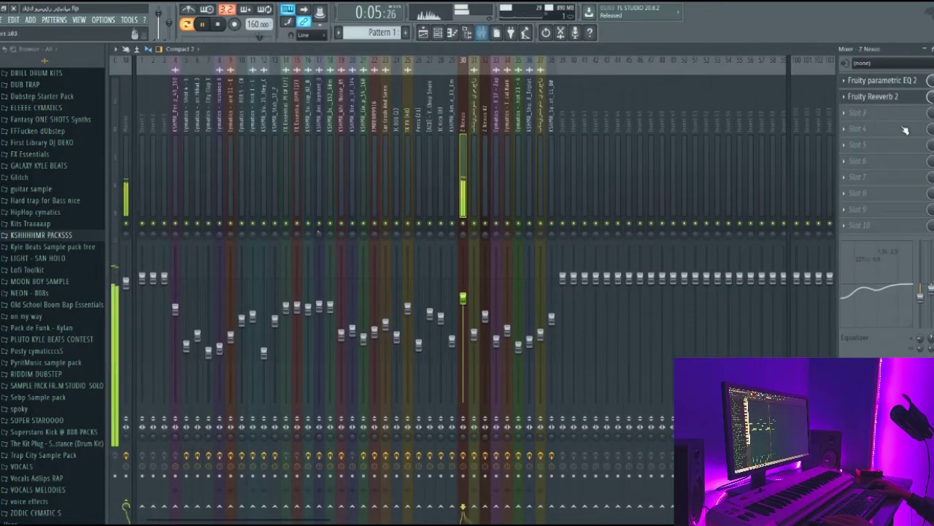
{"action": "key", "text": "space"}
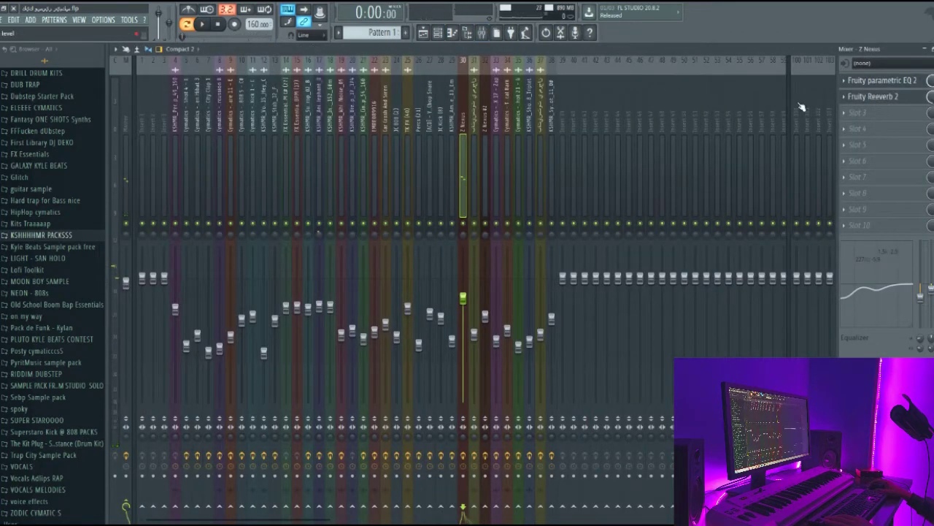
View the Fruity Parametric EQ 2 settings on the Z Nexus mixer track, then return to the playlist.
{"action": "left_click", "coordinate": [891, 82]}
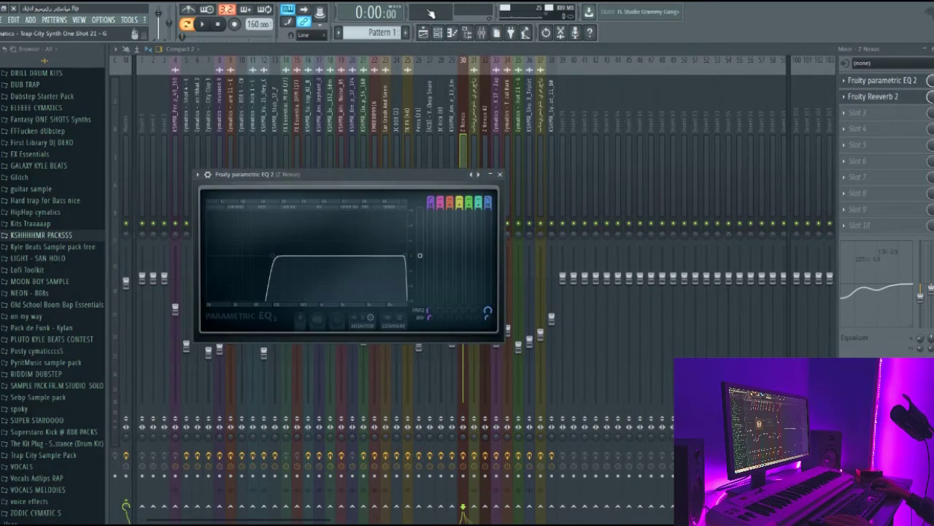
{"action": "key", "text": "F5"}
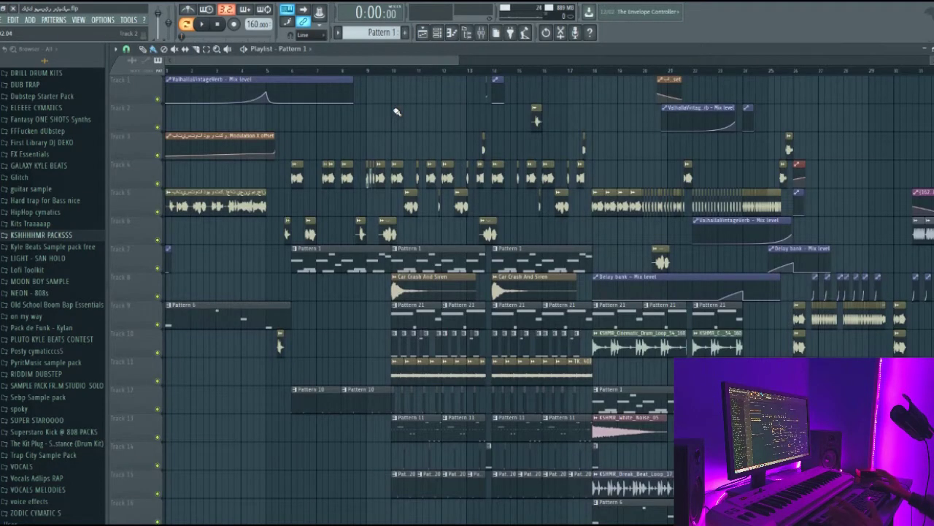
Play the arrangement from just before bar 9 and look over the vocal chops, patterns and audio clips during playback.
{"action": "left_click", "coordinate": [361, 72]}
{"action": "scroll", "coordinate": [376, 219], "scroll_direction": "down", "scroll_amount": 4}
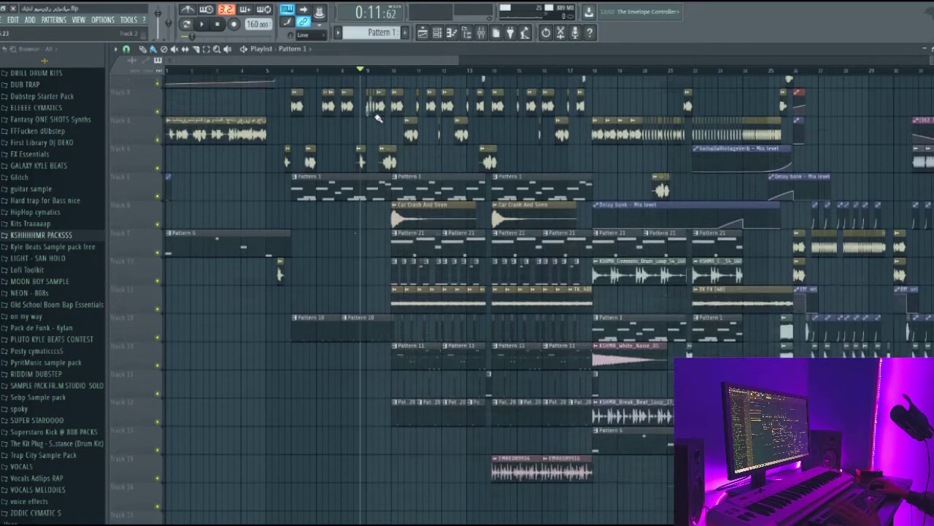
{"action": "key", "text": "space"}
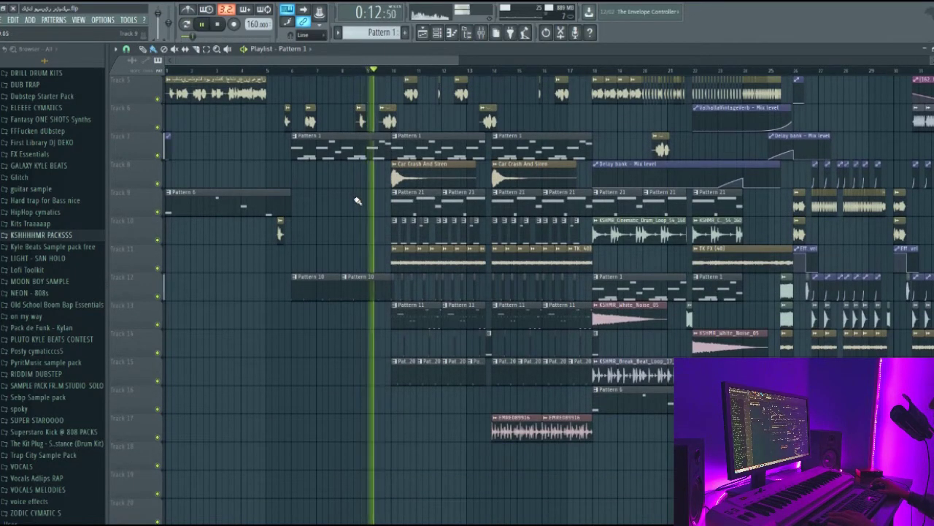
{"action": "scroll", "coordinate": [384, 64], "scroll_direction": "up", "scroll_amount": 6}
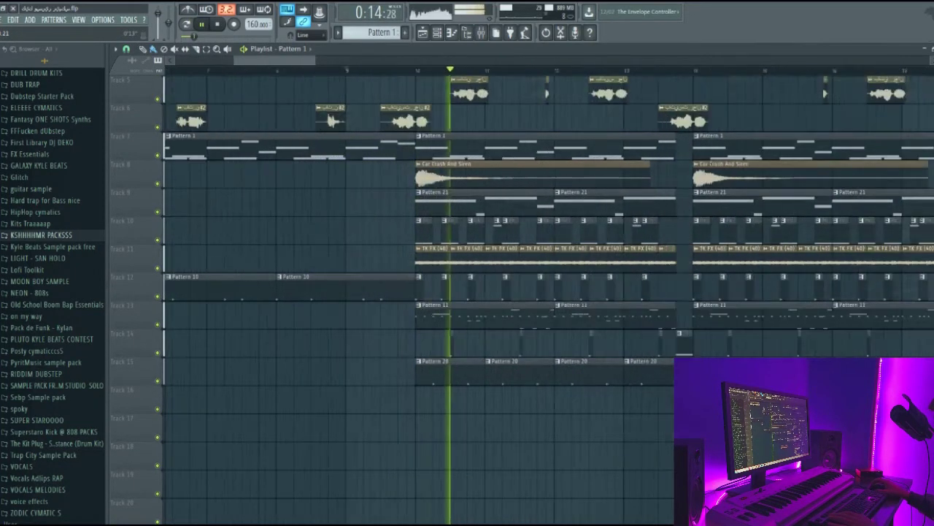
{"action": "scroll", "coordinate": [359, 64], "scroll_direction": "down", "scroll_amount": 6}
{"action": "scroll", "coordinate": [344, 64], "scroll_direction": "up", "scroll_amount": 3}
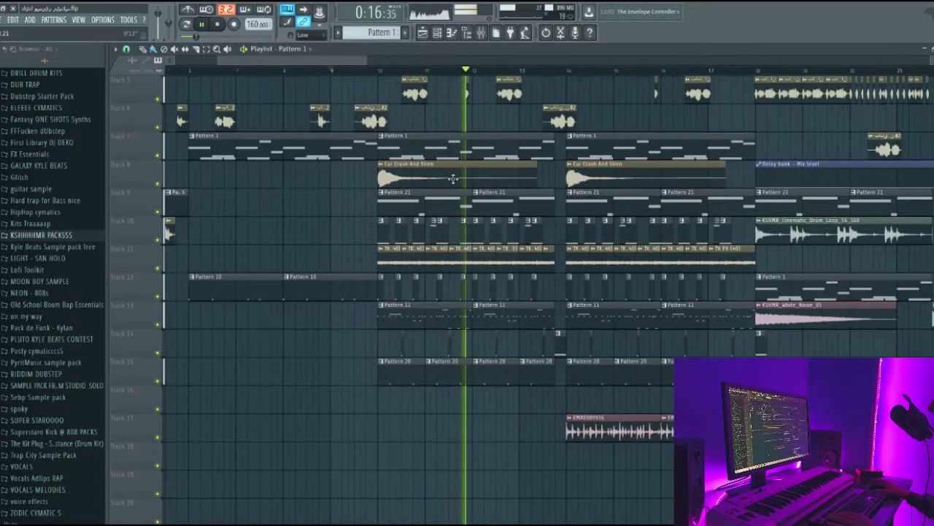
{"action": "scroll", "coordinate": [453, 179], "scroll_direction": "up", "scroll_amount": 4}
{"action": "scroll", "coordinate": [453, 179], "scroll_direction": "down", "scroll_amount": 5}
{"action": "scroll", "coordinate": [447, 182], "scroll_direction": "up", "scroll_amount": 5}
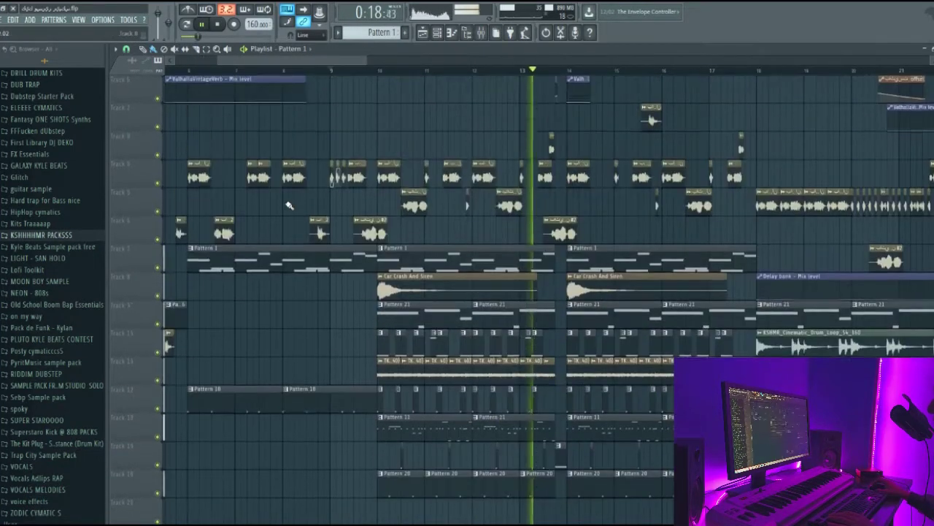
{"action": "scroll", "coordinate": [381, 56], "scroll_direction": "down", "scroll_amount": 3}
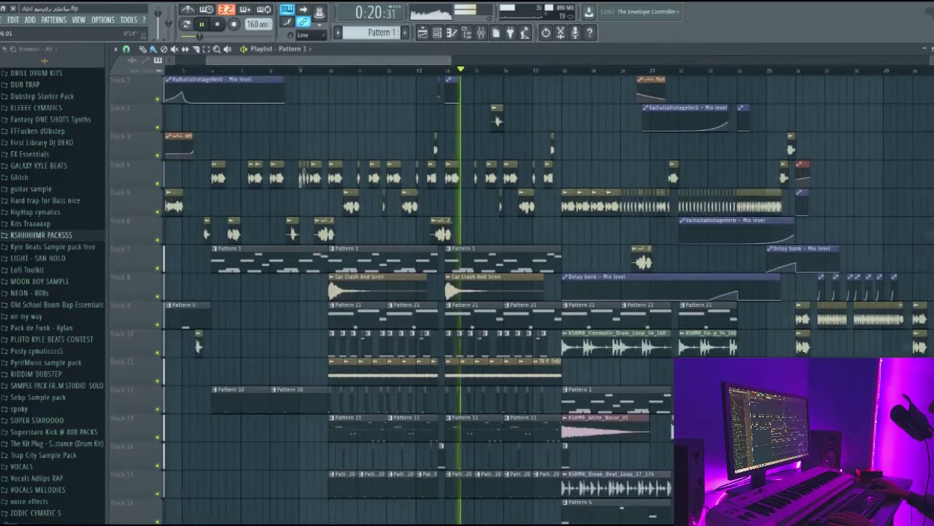
{"action": "scroll", "coordinate": [381, 56], "scroll_direction": "up", "scroll_amount": 3}
{"action": "scroll", "coordinate": [481, 65], "scroll_direction": "up", "scroll_amount": 3}
{"action": "scroll", "coordinate": [480, 64], "scroll_direction": "down", "scroll_amount": 7}
{"action": "scroll", "coordinate": [480, 64], "scroll_direction": "up", "scroll_amount": 7}
{"action": "key", "text": "space"}
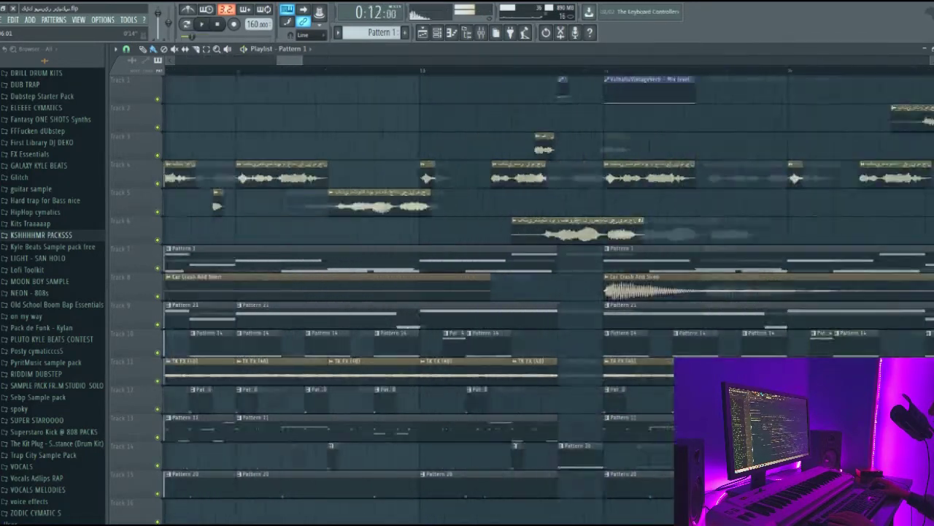
Play the arrangement from bar 10 and mute the vocal clips on Tracks 4, 5 and 6 during playback.
{"action": "scroll", "coordinate": [480, 64], "scroll_direction": "down", "scroll_amount": 3}
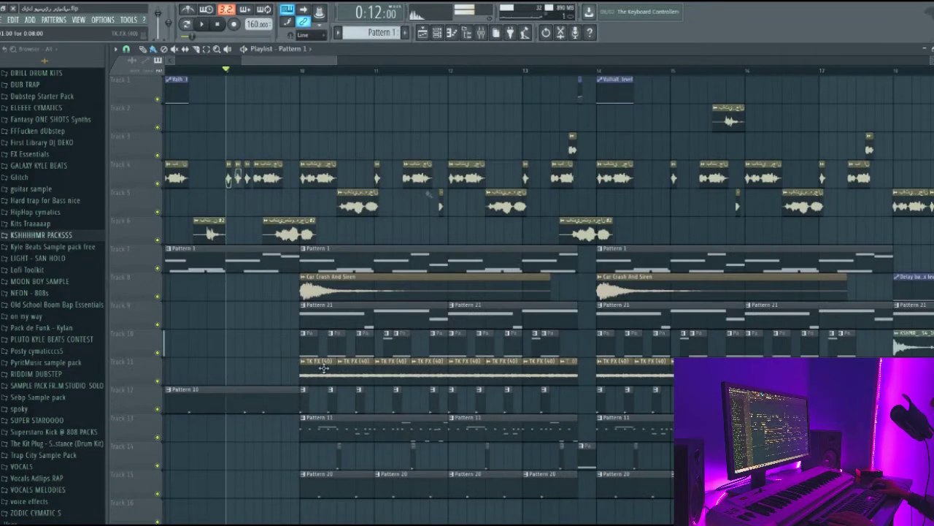
{"action": "scroll", "coordinate": [376, 73], "scroll_direction": "down", "scroll_amount": 3}
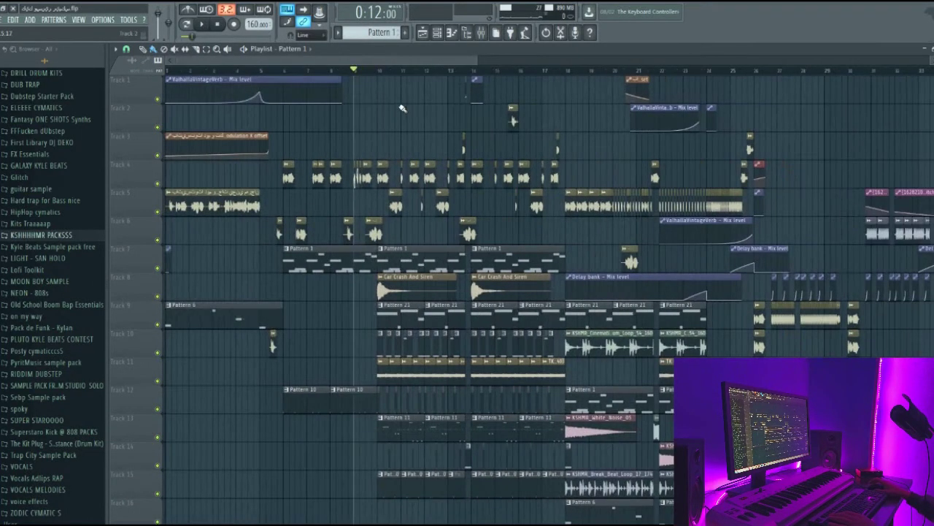
{"action": "scroll", "coordinate": [428, 73], "scroll_direction": "up", "scroll_amount": 3}
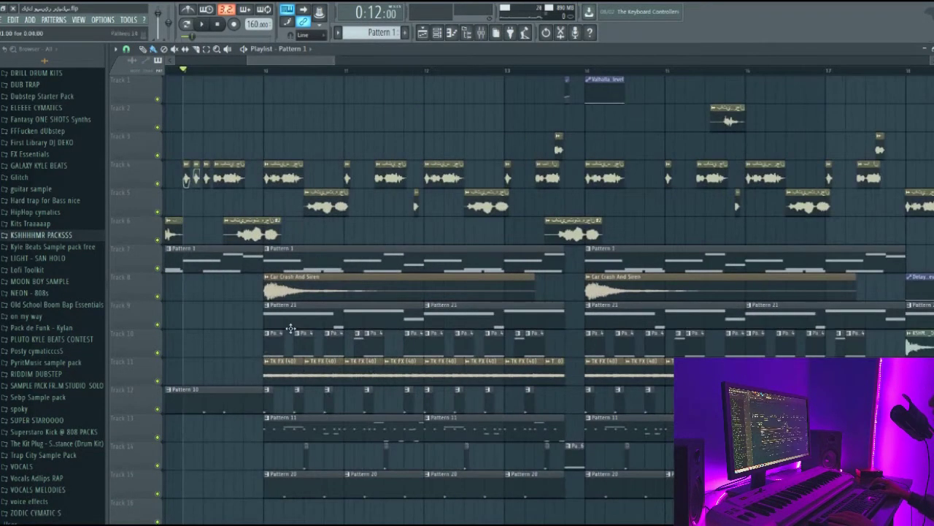
{"action": "scroll", "coordinate": [311, 310], "scroll_direction": "down", "scroll_amount": 3}
{"action": "key", "text": "space"}
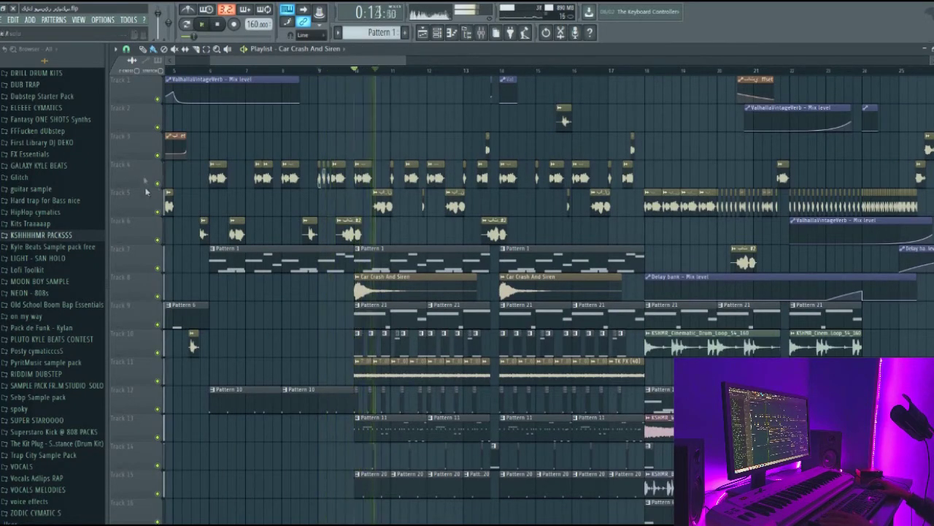
{"action": "left_click", "coordinate": [157, 184]}
{"action": "left_click", "coordinate": [157, 212]}
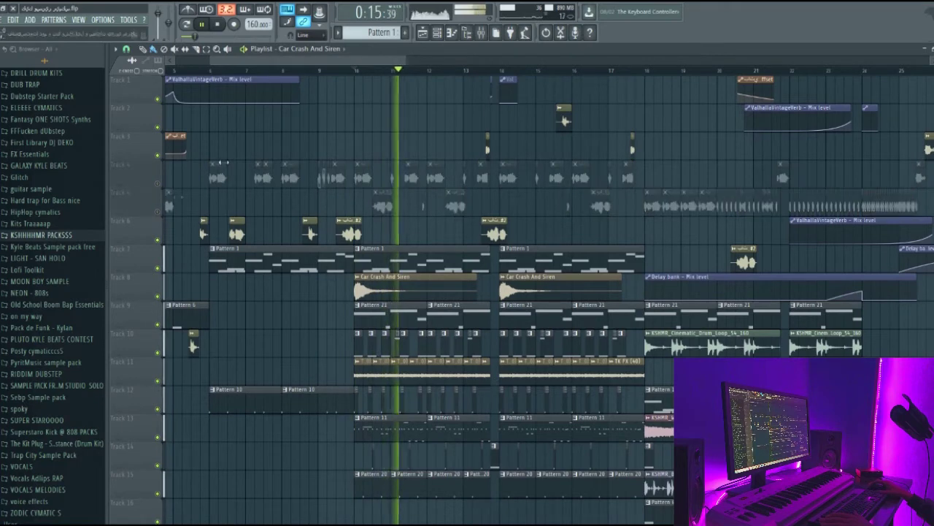
{"action": "scroll", "coordinate": [391, 62], "scroll_direction": "down", "scroll_amount": 4}
{"action": "scroll", "coordinate": [171, 232], "scroll_direction": "up", "scroll_amount": 2}
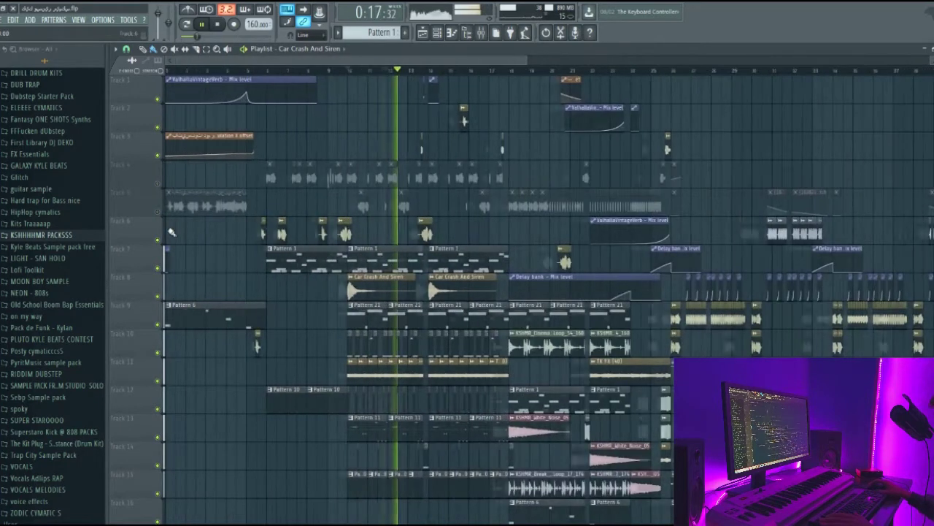
{"action": "left_click", "coordinate": [157, 239]}
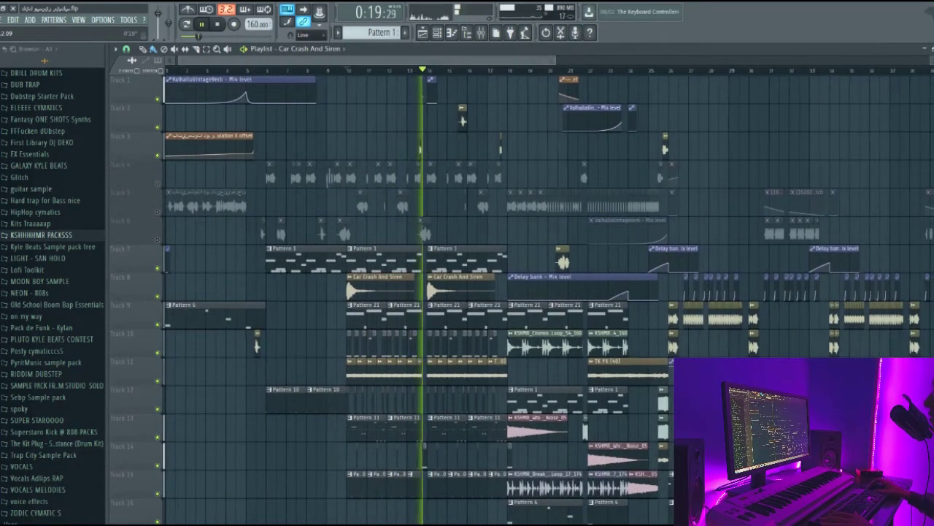
Stop playback and inspect the channel settings of the EMRE089916 audio clip on Track 17, then close them.
{"action": "scroll", "coordinate": [238, 183], "scroll_direction": "down", "scroll_amount": 2}
{"action": "scroll", "coordinate": [304, 363], "scroll_direction": "down", "scroll_amount": 1}
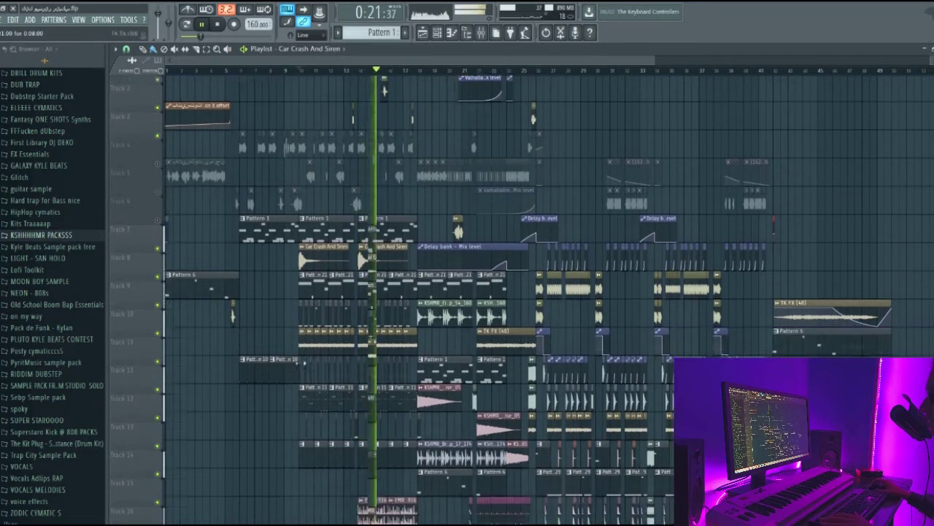
{"action": "scroll", "coordinate": [305, 363], "scroll_direction": "down", "scroll_amount": 7}
{"action": "double_click", "coordinate": [400, 327]}
{"action": "key", "text": "space"}
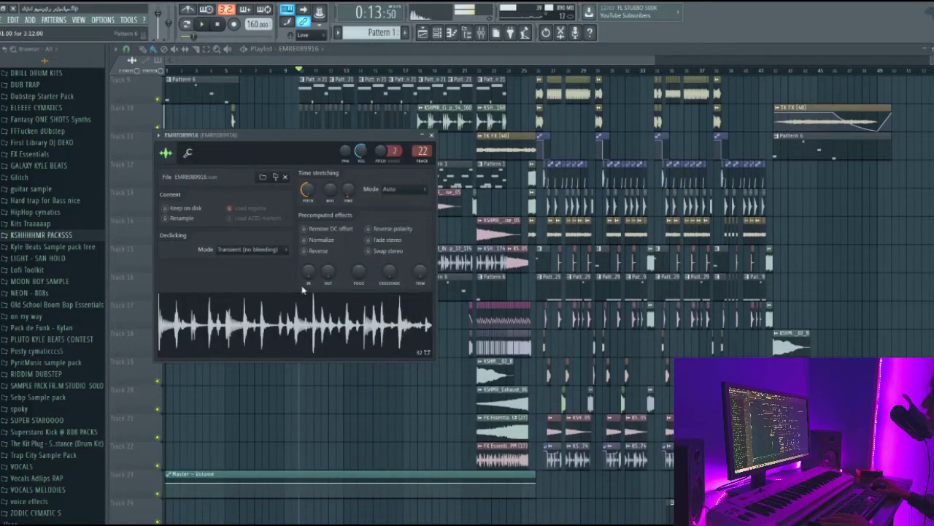
{"action": "key", "text": "Escape"}
{"action": "scroll", "coordinate": [353, 398], "scroll_direction": "up", "scroll_amount": 3}
{"action": "double_click", "coordinate": [410, 406]}
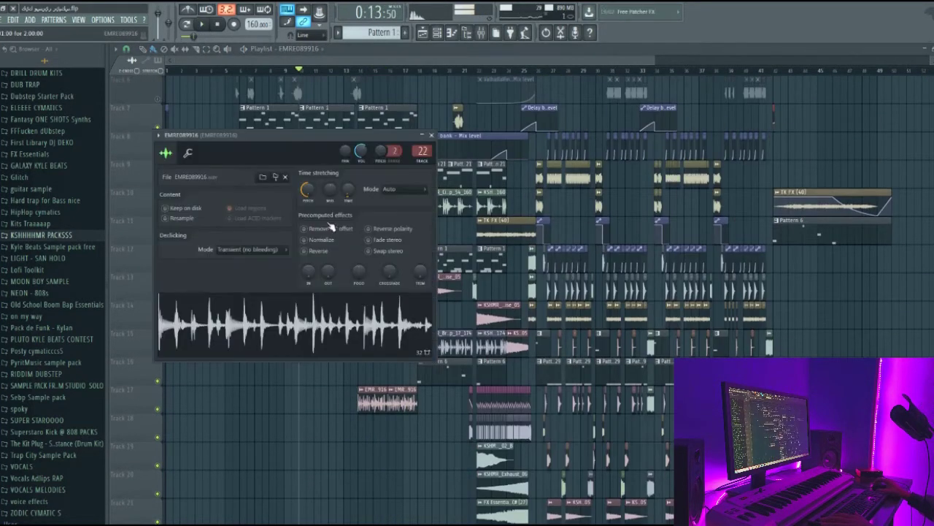
{"action": "scroll", "coordinate": [448, 208], "scroll_direction": "up", "scroll_amount": 4}
{"action": "scroll", "coordinate": [448, 207], "scroll_direction": "up", "scroll_amount": 1}
{"action": "key", "text": "Escape"}
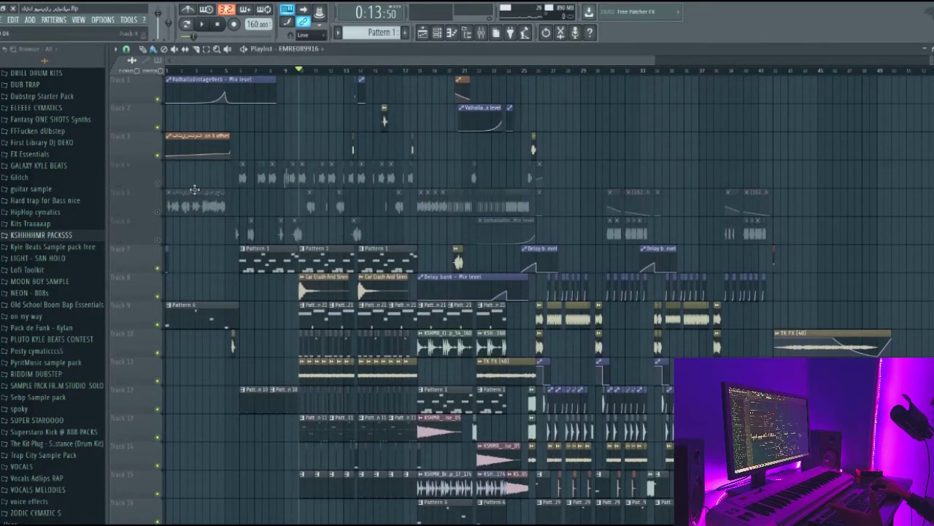
Set the playback position to bar 18 and look over the chopped vocal and automation clips in the section that follows.
{"action": "scroll", "coordinate": [295, 146], "scroll_direction": "up", "scroll_amount": 4}
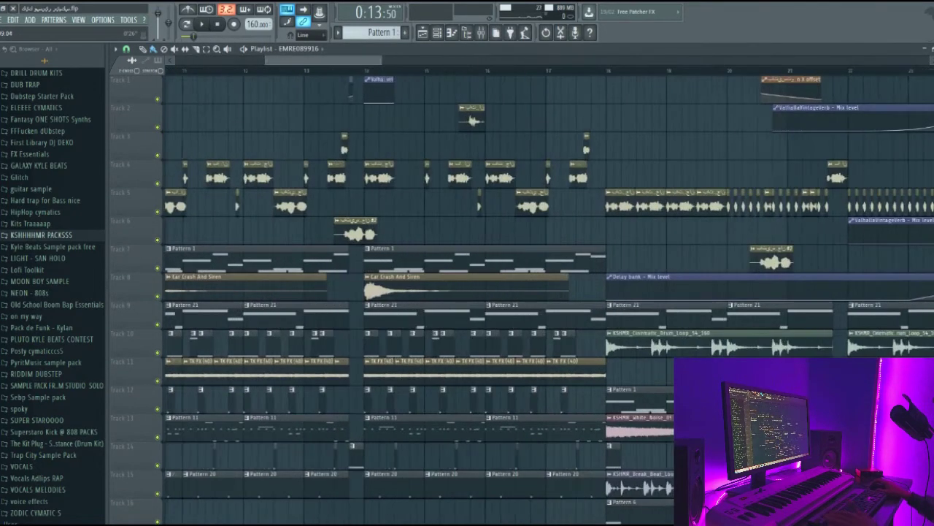
{"action": "left_click", "coordinate": [427, 70]}
{"action": "scroll", "coordinate": [451, 73], "scroll_direction": "up", "scroll_amount": 5}
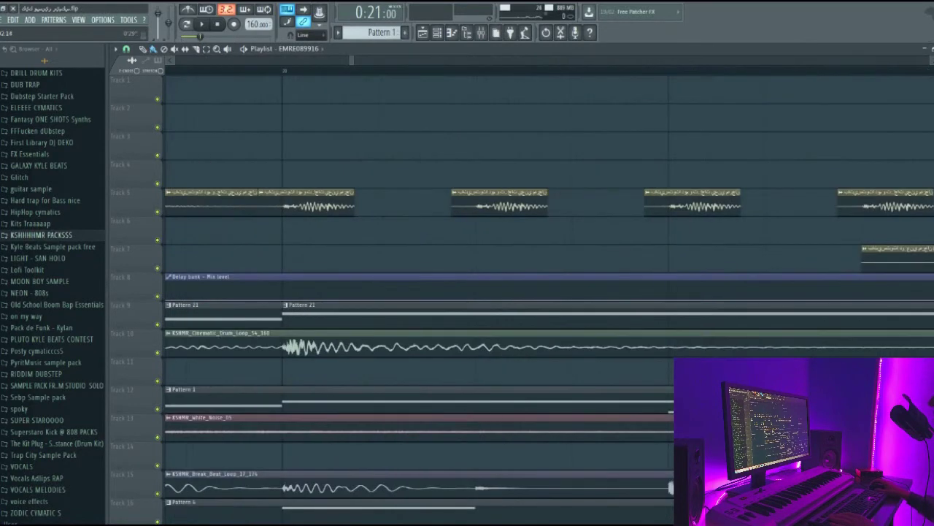
{"action": "scroll", "coordinate": [458, 74], "scroll_direction": "down", "scroll_amount": 3}
{"action": "left_click", "coordinate": [458, 71]}
{"action": "scroll", "coordinate": [460, 72], "scroll_direction": "up", "scroll_amount": 5}
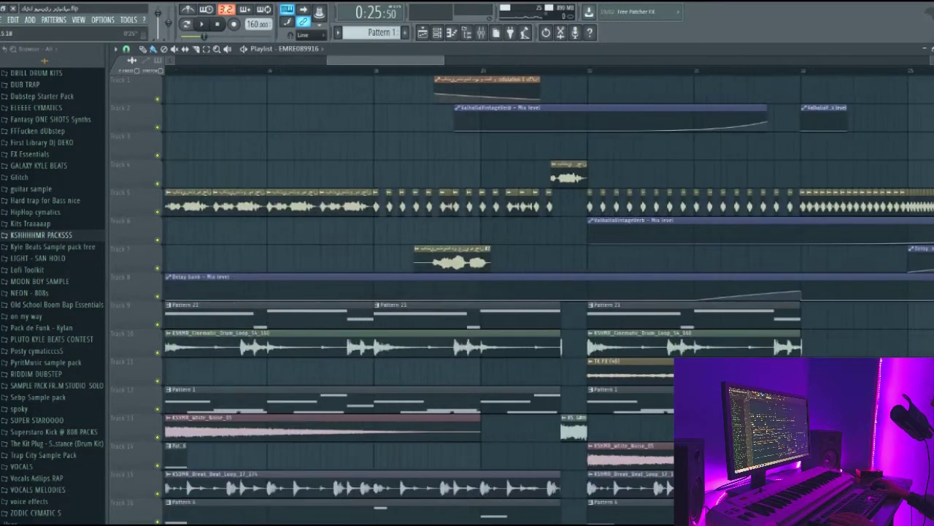
{"action": "scroll", "coordinate": [453, 70], "scroll_direction": "down", "scroll_amount": 6}
{"action": "scroll", "coordinate": [456, 71], "scroll_direction": "up", "scroll_amount": 3}
{"action": "scroll", "coordinate": [555, 117], "scroll_direction": "down", "scroll_amount": 2}
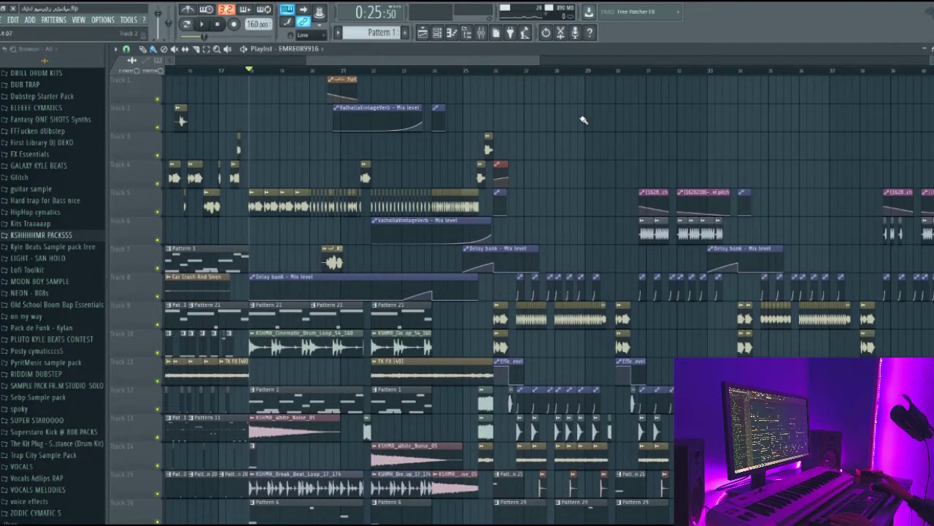
Play from bar 18 with Track 5 soloed, then bring Tracks 7 to 12 and Track 6 back in.
{"action": "key", "text": "space"}
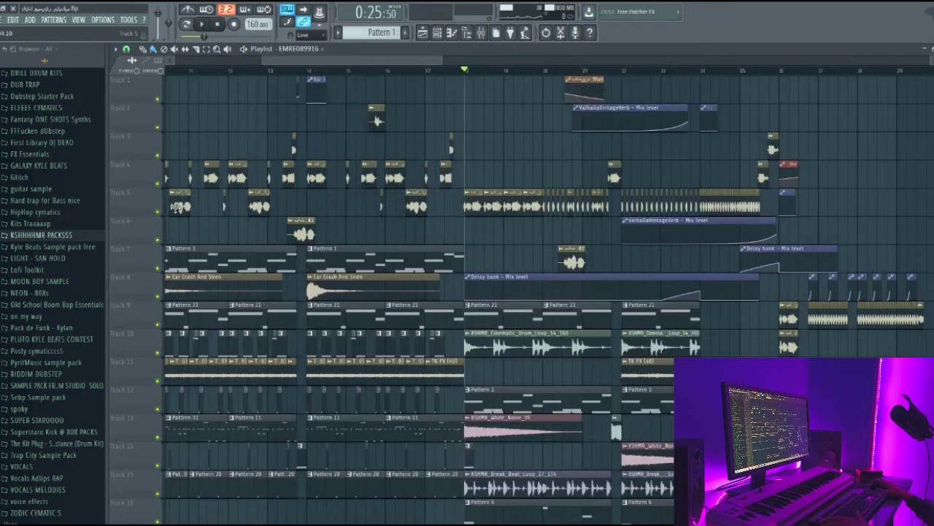
{"action": "right_click", "coordinate": [159, 213]}
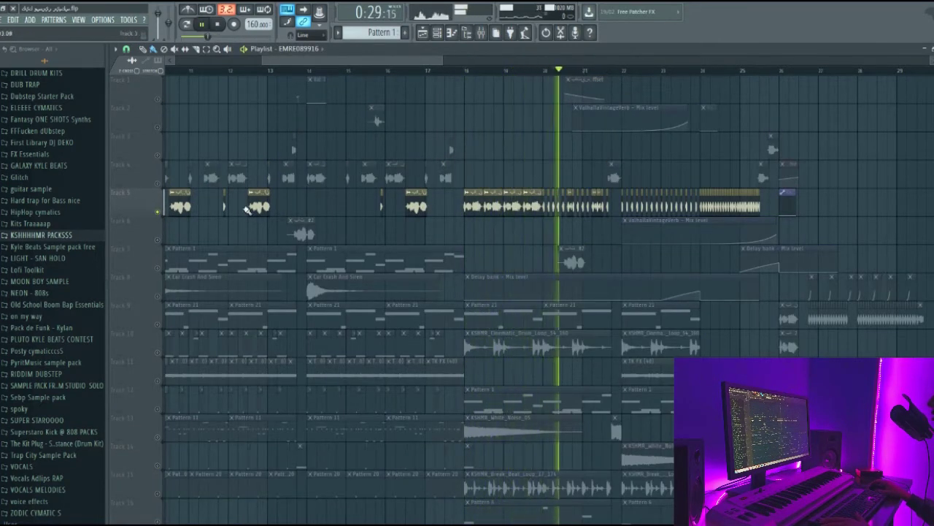
{"action": "left_click", "coordinate": [158, 268]}
{"action": "left_click", "coordinate": [157, 297]}
{"action": "left_click", "coordinate": [158, 324]}
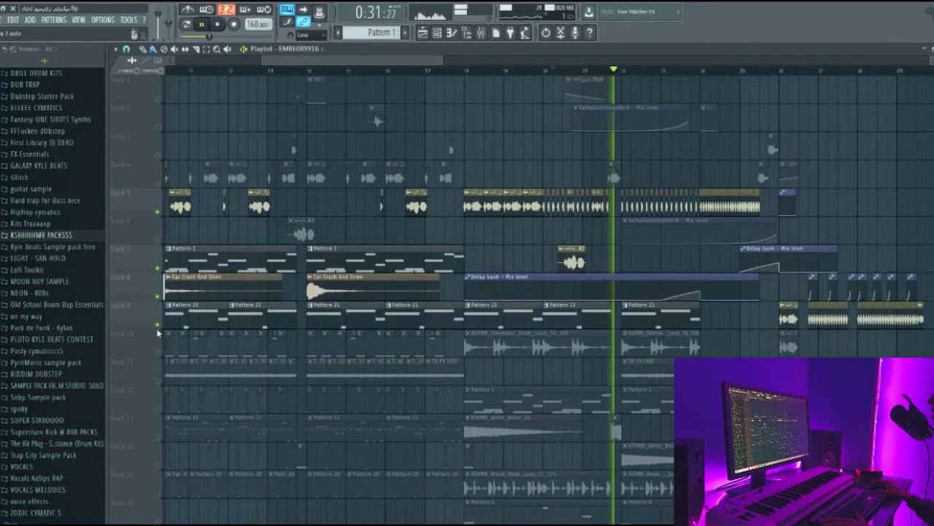
{"action": "left_click", "coordinate": [158, 353]}
{"action": "left_click", "coordinate": [158, 380]}
{"action": "left_click", "coordinate": [158, 408]}
{"action": "left_click", "coordinate": [157, 239]}
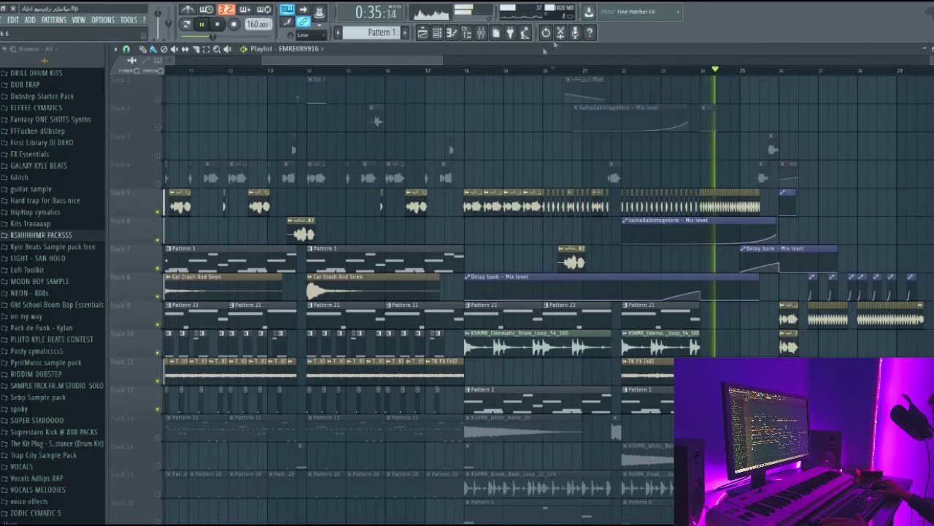
Replay the section from bar 18, then stop playback and unmute all playlist tracks.
{"action": "scroll", "coordinate": [473, 73], "scroll_direction": "down", "scroll_amount": 3}
{"action": "key", "text": "space"}
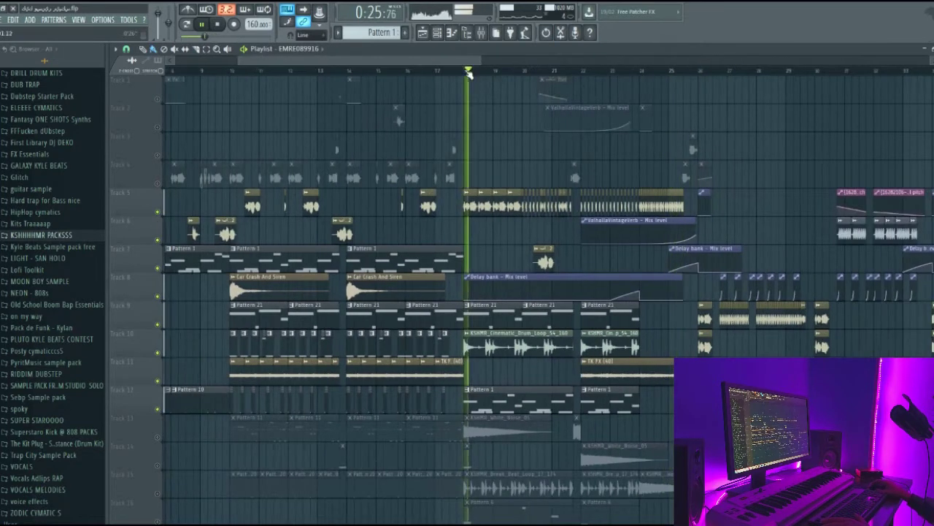
{"action": "right_click", "coordinate": [158, 184]}
{"action": "right_click", "coordinate": [159, 184]}
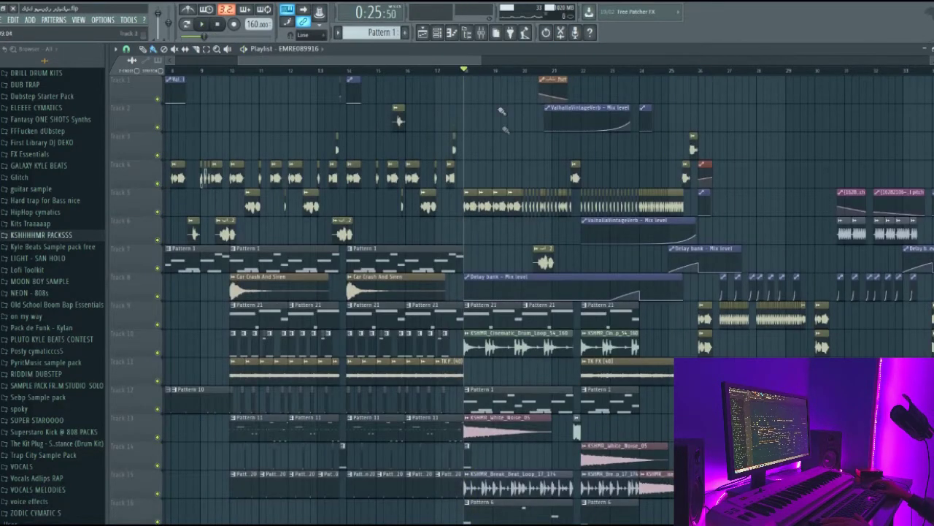
Solo Track 5 to single out its vocal chops across the arrangement, then restore all playlist tracks.
{"action": "scroll", "coordinate": [458, 63], "scroll_direction": "down", "scroll_amount": 5}
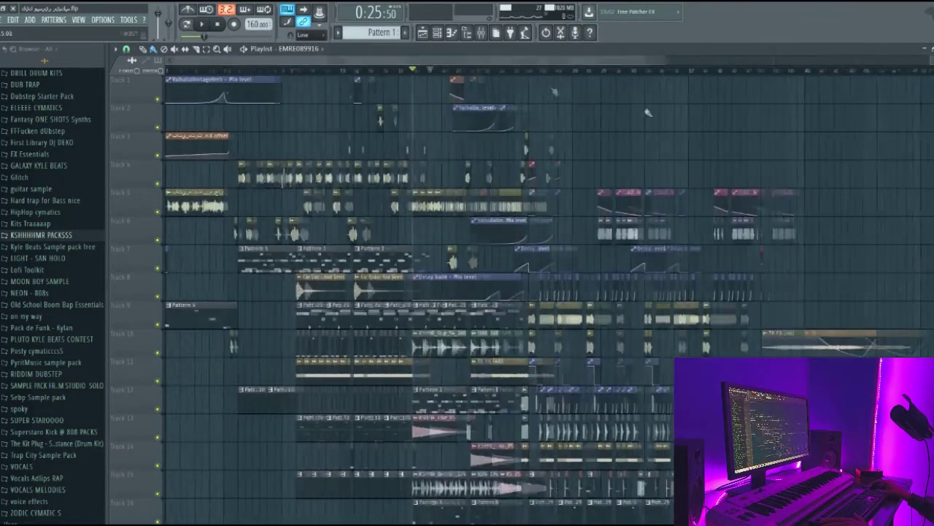
{"action": "scroll", "coordinate": [475, 64], "scroll_direction": "up", "scroll_amount": 5}
{"action": "scroll", "coordinate": [475, 65], "scroll_direction": "down", "scroll_amount": 4}
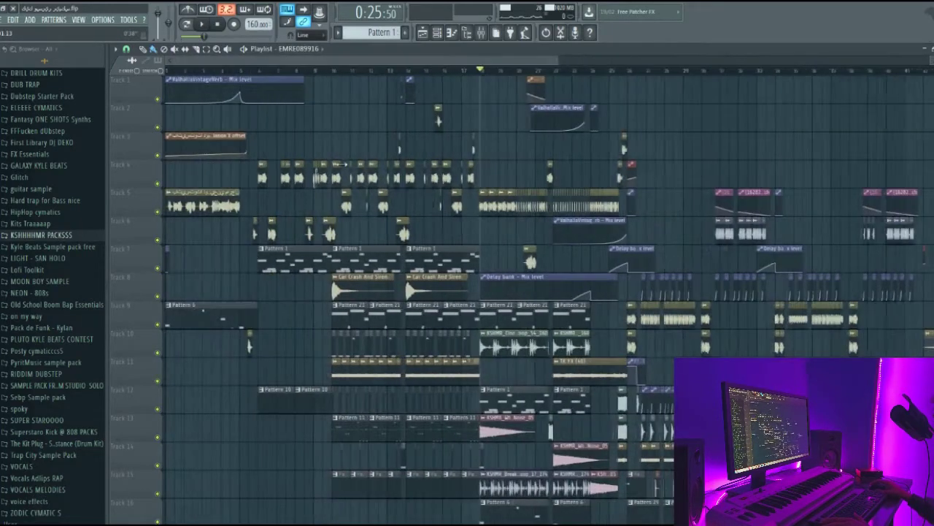
{"action": "right_click", "coordinate": [158, 211]}
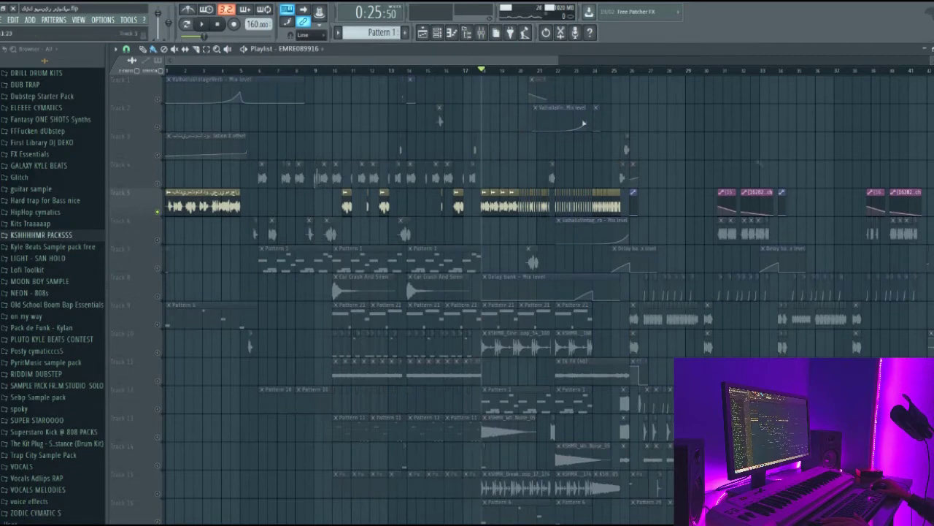
{"action": "right_click", "coordinate": [158, 213]}
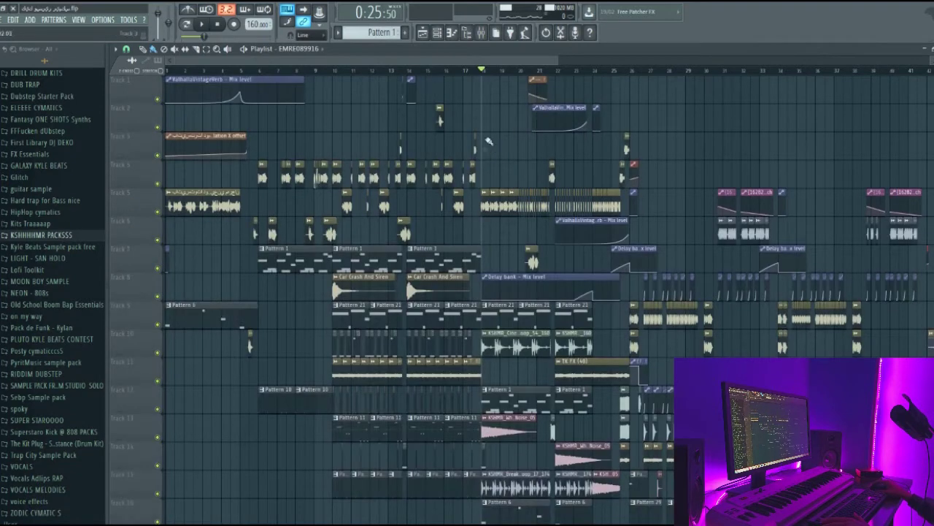
{"action": "scroll", "coordinate": [481, 68], "scroll_direction": "up", "scroll_amount": 3}
{"action": "scroll", "coordinate": [496, 171], "scroll_direction": "down", "scroll_amount": 2}
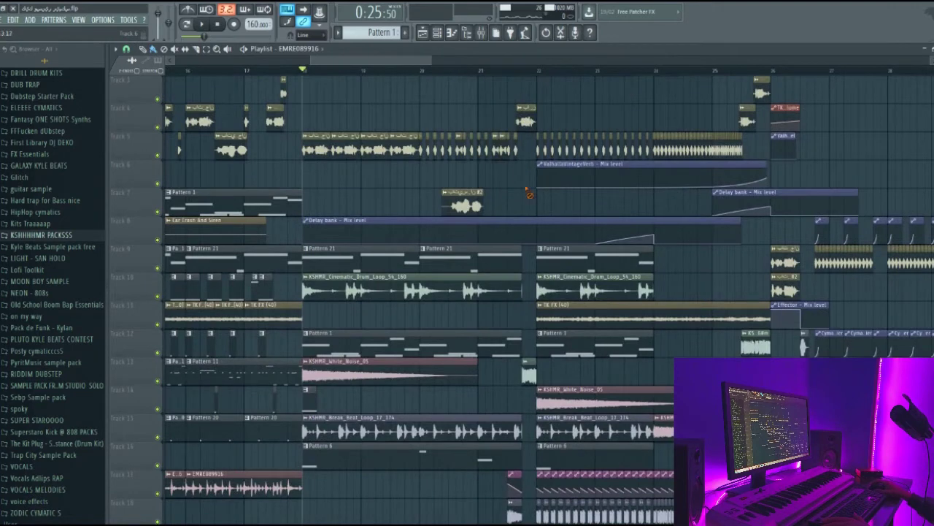
Solo Tracks 9 and 10 and listen to Pattern 21 together with the drum loop from bar 18.
{"action": "right_click", "coordinate": [158, 269]}
{"action": "key", "text": "space"}
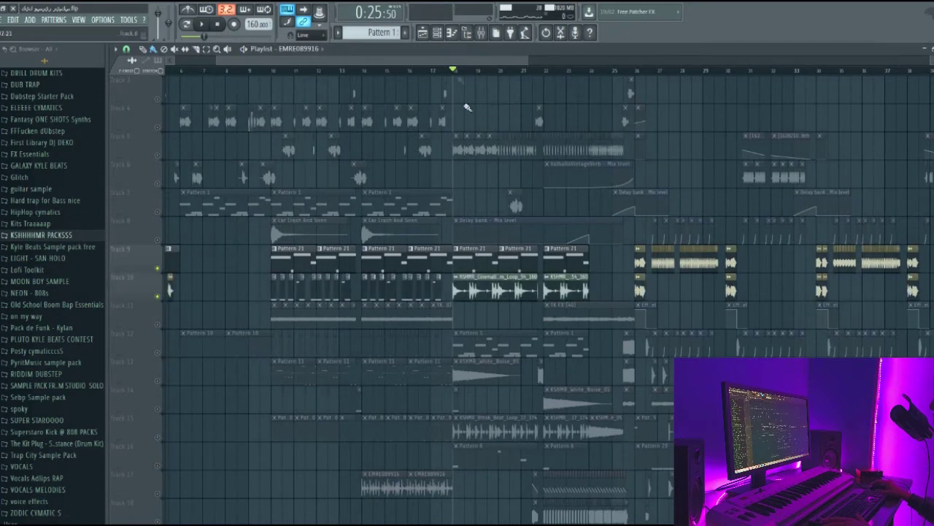
{"action": "left_click", "coordinate": [437, 32]}
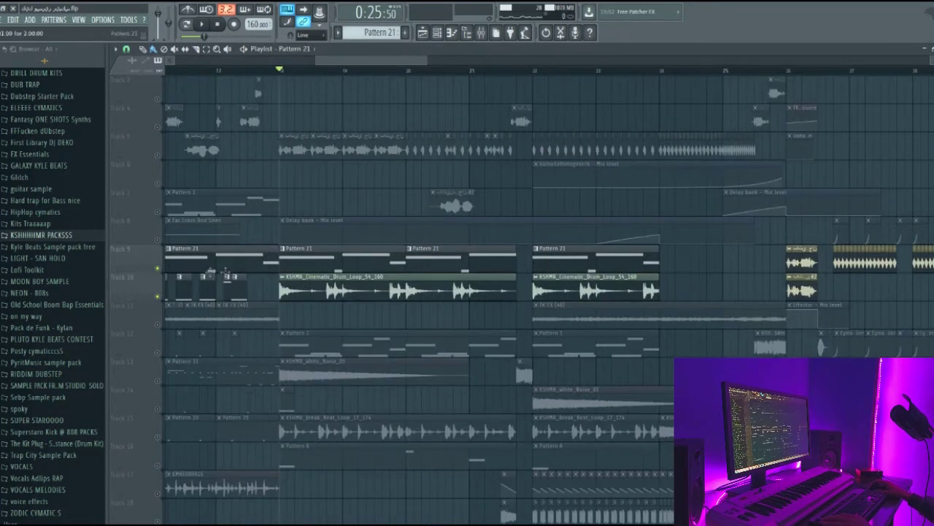
Mute Track 9, inspect the KSHMR_Cinematic_Drum_Loop_54_160 sample settings, and play the loop on its own from bar 18.
{"action": "left_click", "coordinate": [159, 269]}
{"action": "double_click", "coordinate": [298, 297]}
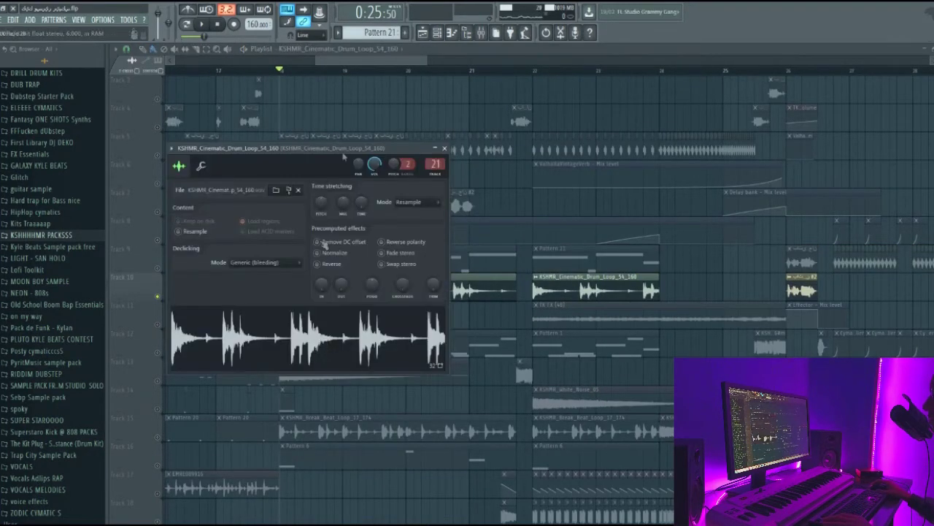
{"action": "key", "text": "Escape"}
{"action": "key", "text": "space"}
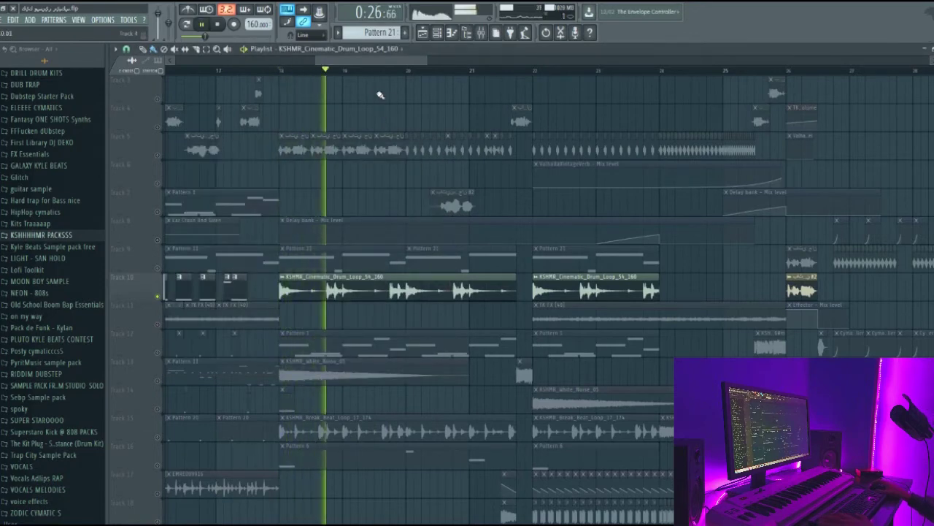
Stop the drum loop, bring Tracks 12, 13 and 15 in alongside Track 10, and replay from bar 18.
{"action": "scroll", "coordinate": [377, 95], "scroll_direction": "down", "scroll_amount": 2}
{"action": "scroll", "coordinate": [402, 209], "scroll_direction": "down", "scroll_amount": 3}
{"action": "key", "text": "space"}
{"action": "left_click", "coordinate": [159, 296]}
{"action": "key", "text": "space"}
{"action": "key", "text": "space"}
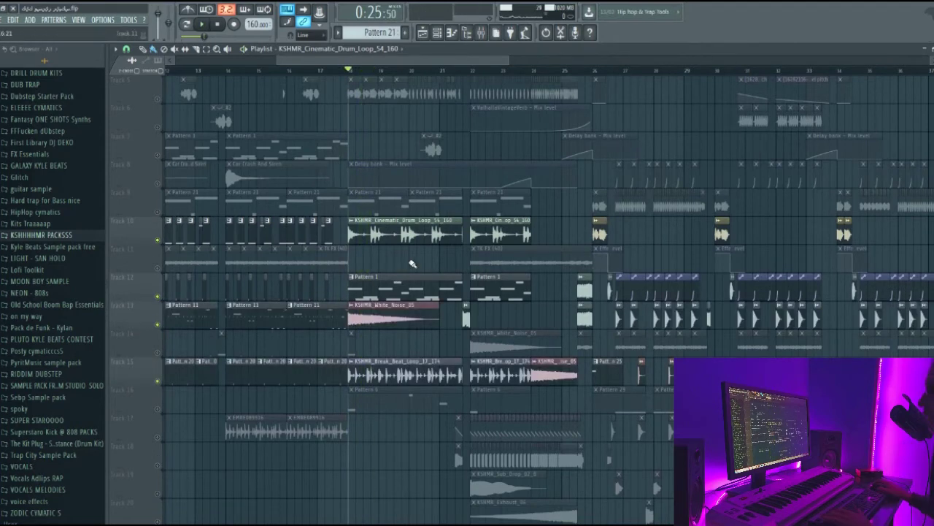
Inspect the KSHMR_White_Noise_05 sample settings and the Fruity Parametric EQ 2 on its mixer track, then return to the playlist.
{"action": "double_click", "coordinate": [401, 307]}
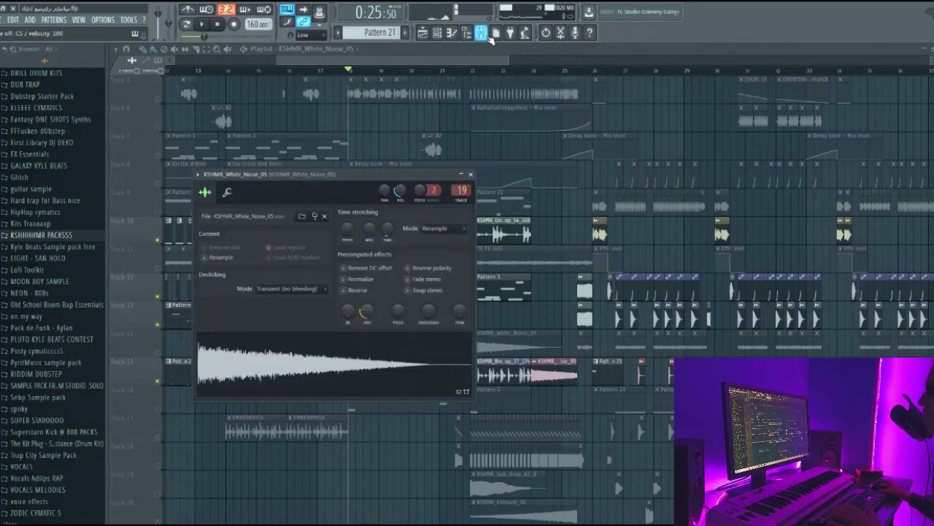
{"action": "left_click", "coordinate": [482, 33]}
{"action": "left_click", "coordinate": [422, 33]}
{"action": "left_click", "coordinate": [437, 33]}
{"action": "double_click", "coordinate": [394, 310]}
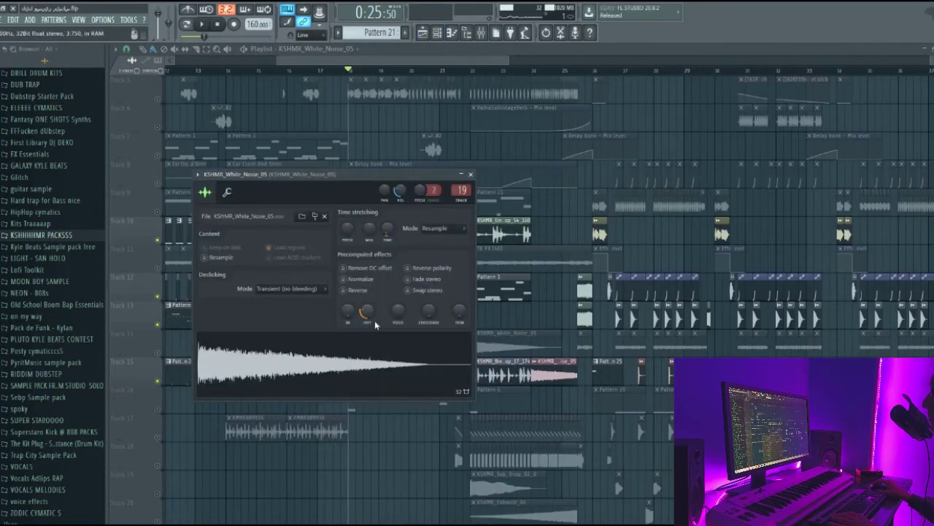
{"action": "left_click", "coordinate": [482, 33]}
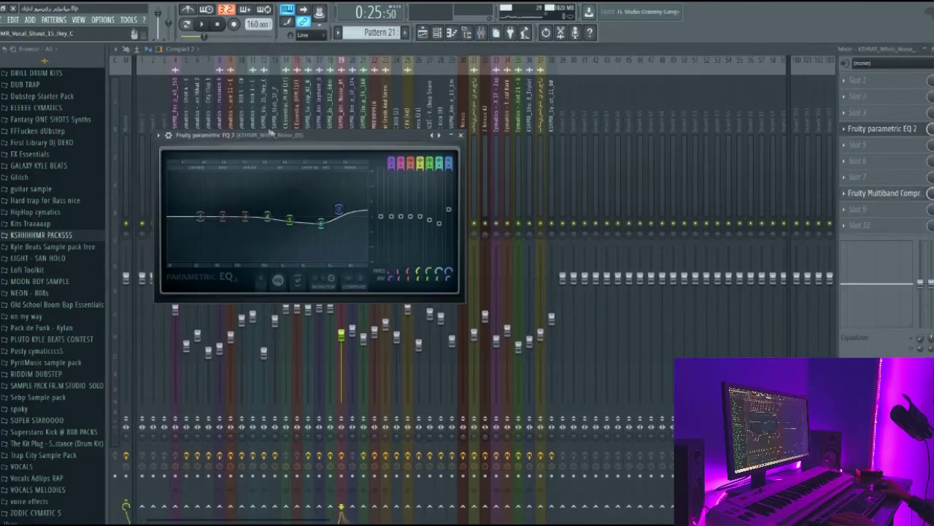
{"action": "left_click_drag", "start_coordinate": [287, 141], "coordinate": [334, 165]}
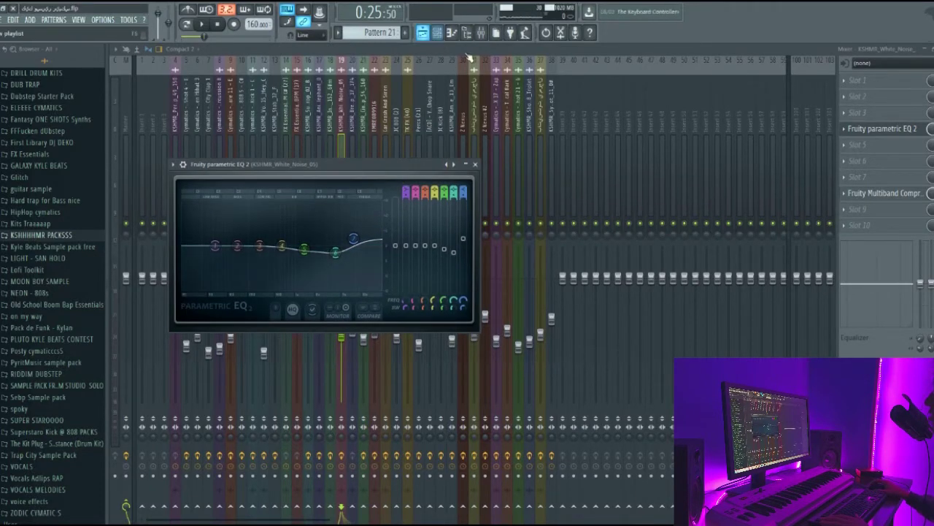
{"action": "key", "text": "F5"}
Bring Track 16 in, examine and play Pattern 6's ambience drone notes in the piano roll, and return to the playlist.
{"action": "left_click", "coordinate": [157, 323]}
{"action": "key", "text": "space"}
{"action": "double_click", "coordinate": [375, 317]}
{"action": "key", "text": "space"}
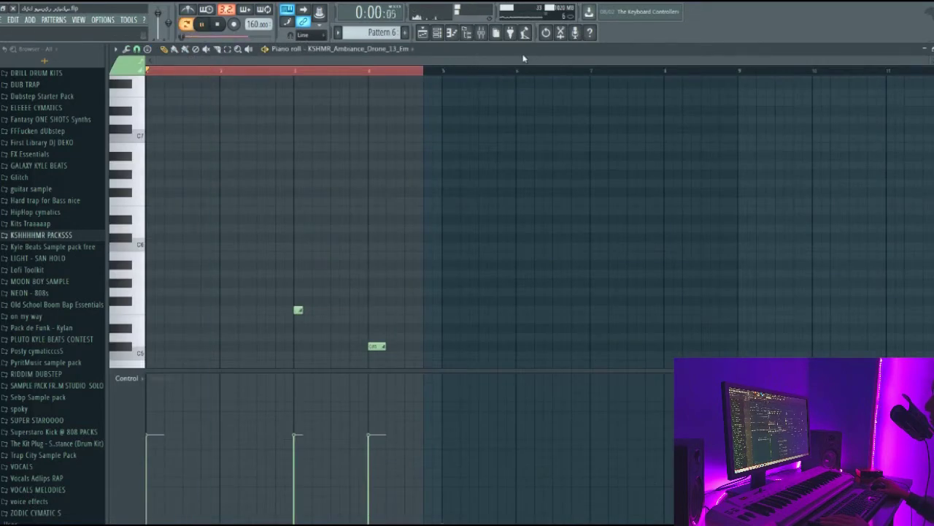
{"action": "left_click", "coordinate": [425, 33]}
{"action": "left_click", "coordinate": [440, 34]}
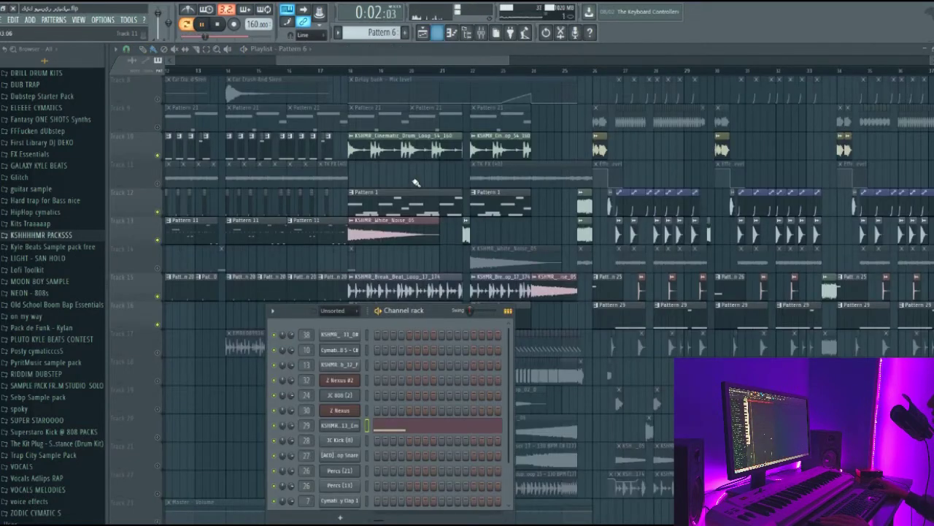
{"action": "key", "text": "F6"}
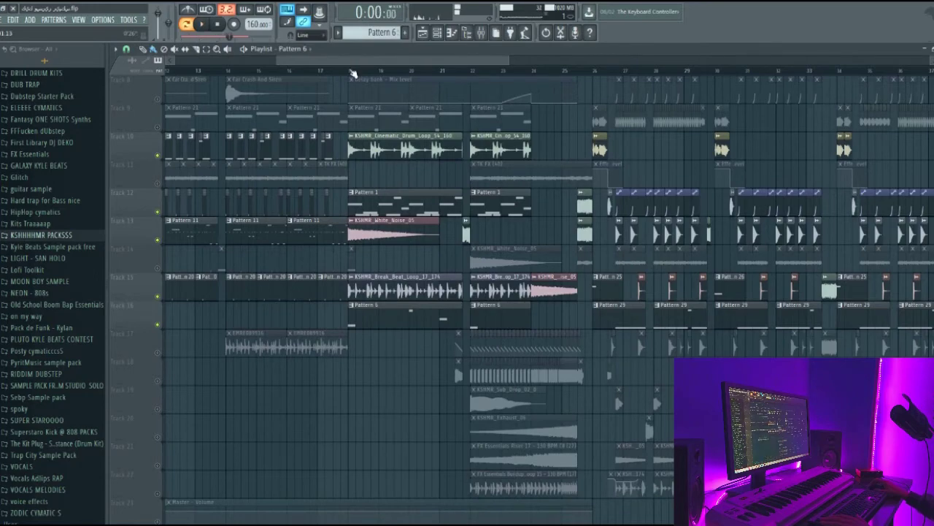
Restore all playlist tracks and inspect the sample settings of the KSHMR_Animals_17_Elephant_D clip on Track 18.
{"action": "right_click", "coordinate": [157, 212]}
{"action": "scroll", "coordinate": [555, 192], "scroll_direction": "down", "scroll_amount": 5}
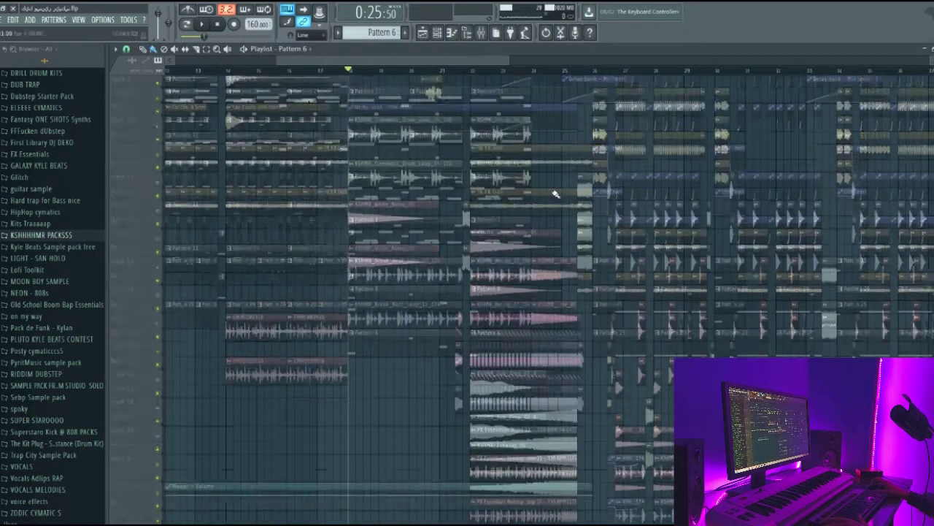
{"action": "double_click", "coordinate": [492, 234]}
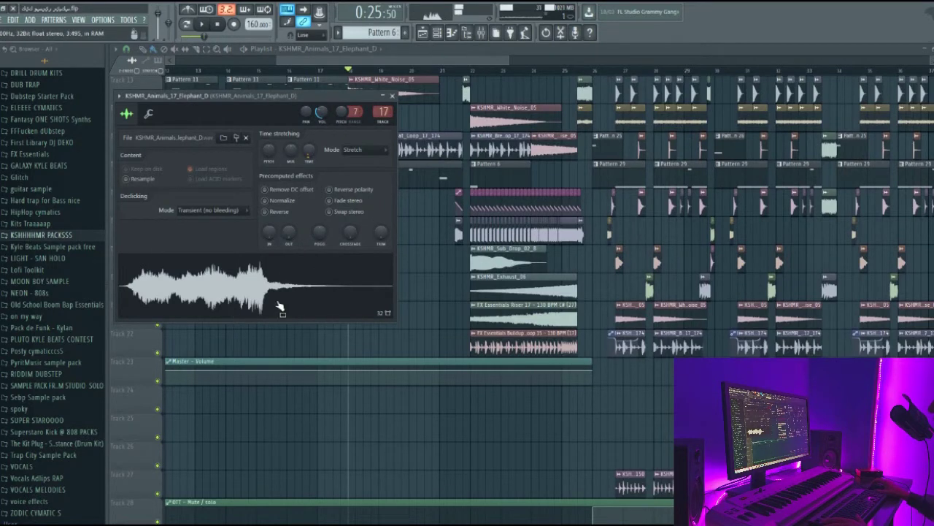
{"action": "left_click", "coordinate": [392, 96]}
Solo Tracks 17 and 18 and play their repeated elephant hits and pitch automation in the build-up from bar 22.
{"action": "left_click", "coordinate": [157, 239], "text": "ctrl"}
{"action": "key", "text": "space"}
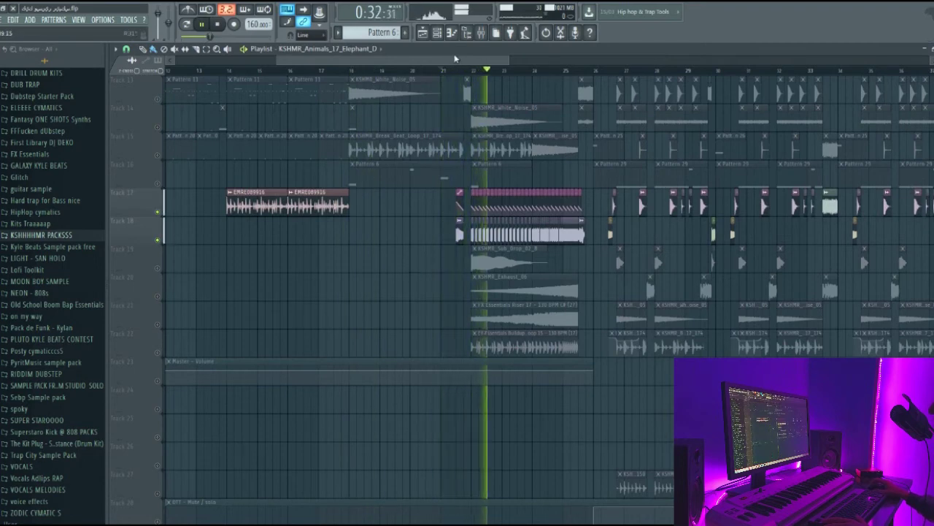
{"action": "scroll", "coordinate": [455, 59], "scroll_direction": "up", "scroll_amount": 8}
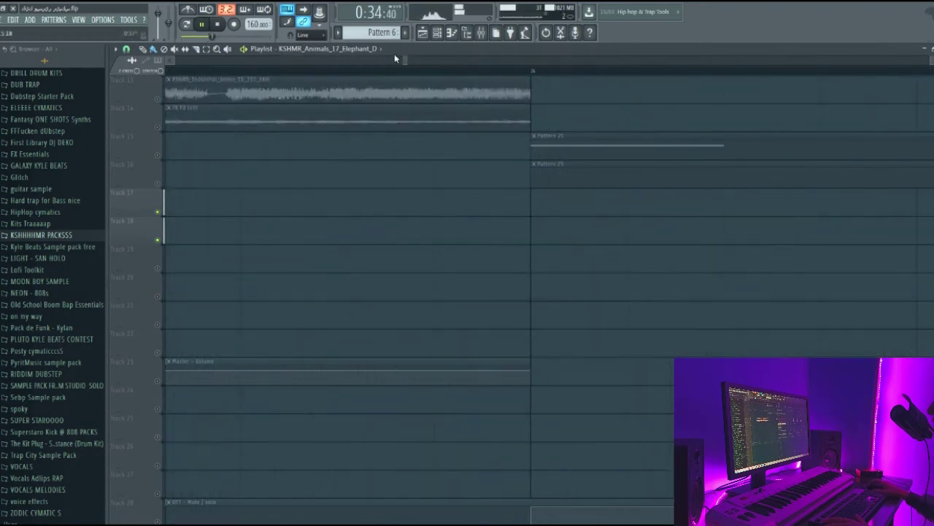
{"action": "scroll", "coordinate": [387, 61], "scroll_direction": "down", "scroll_amount": 8}
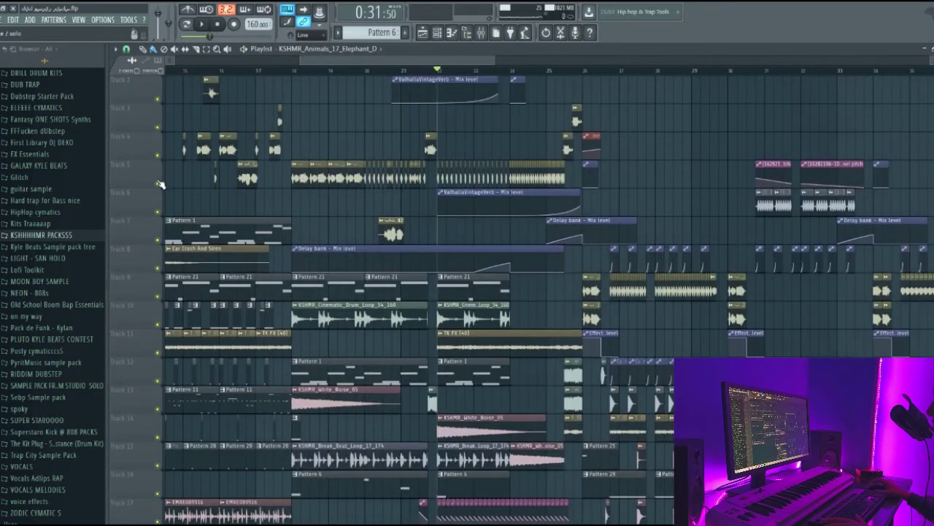
Play the full build-up from bar 22 with all tracks active, looking over its layers, and stop playback.
{"action": "left_click", "coordinate": [157, 184]}
{"action": "key", "text": "space"}
{"action": "scroll", "coordinate": [535, 284], "scroll_direction": "down", "scroll_amount": 4}
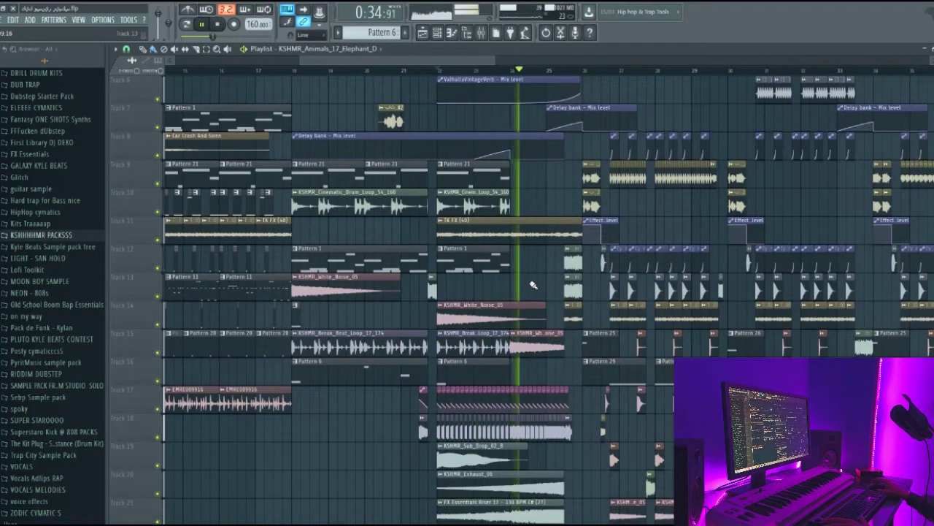
{"action": "scroll", "coordinate": [555, 326], "scroll_direction": "down", "scroll_amount": 4}
{"action": "scroll", "coordinate": [555, 327], "scroll_direction": "up", "scroll_amount": 8}
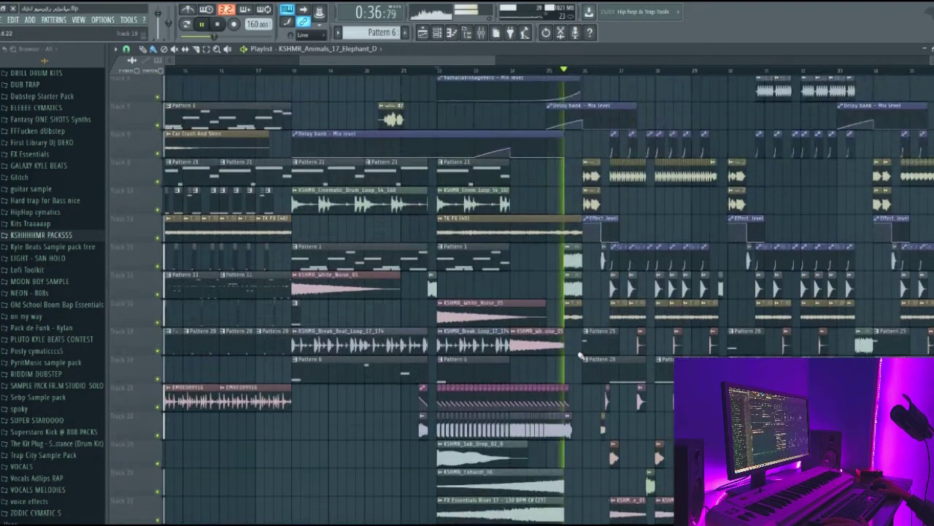
{"action": "scroll", "coordinate": [577, 353], "scroll_direction": "up", "scroll_amount": 1}
{"action": "key", "text": "space"}
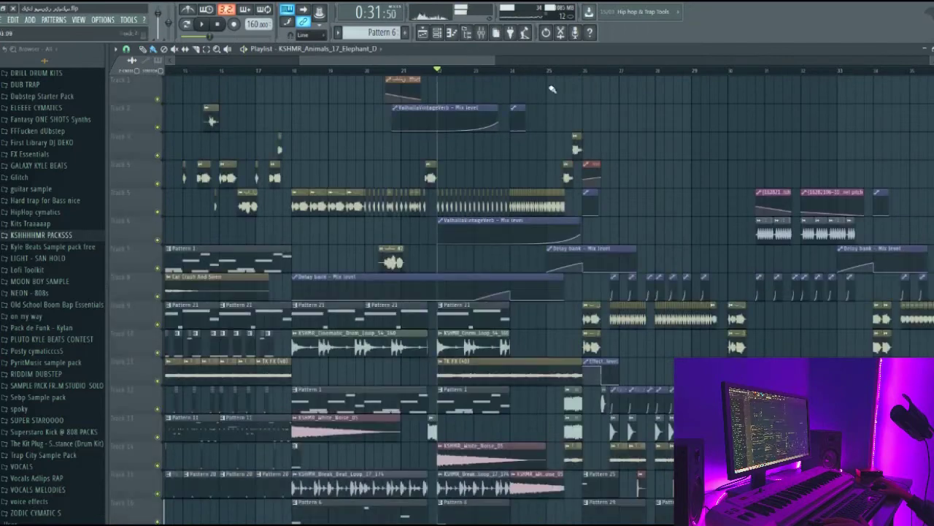
Set the playback position to bar 26 and inspect the sample settings of the chopped vocal on Track 9.
{"action": "left_click", "coordinate": [584, 70]}
{"action": "scroll", "coordinate": [584, 70], "scroll_direction": "up", "scroll_amount": 5}
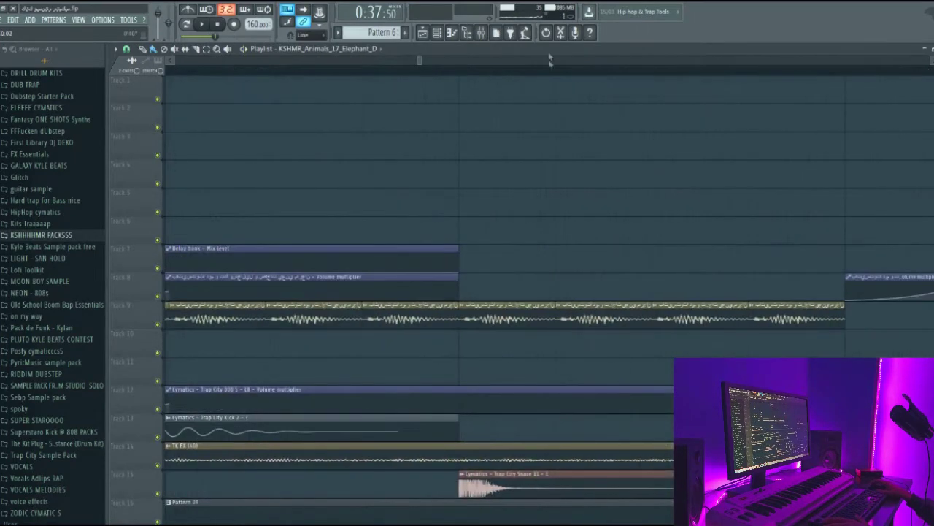
{"action": "scroll", "coordinate": [475, 299], "scroll_direction": "down", "scroll_amount": 3}
{"action": "double_click", "coordinate": [452, 318]}
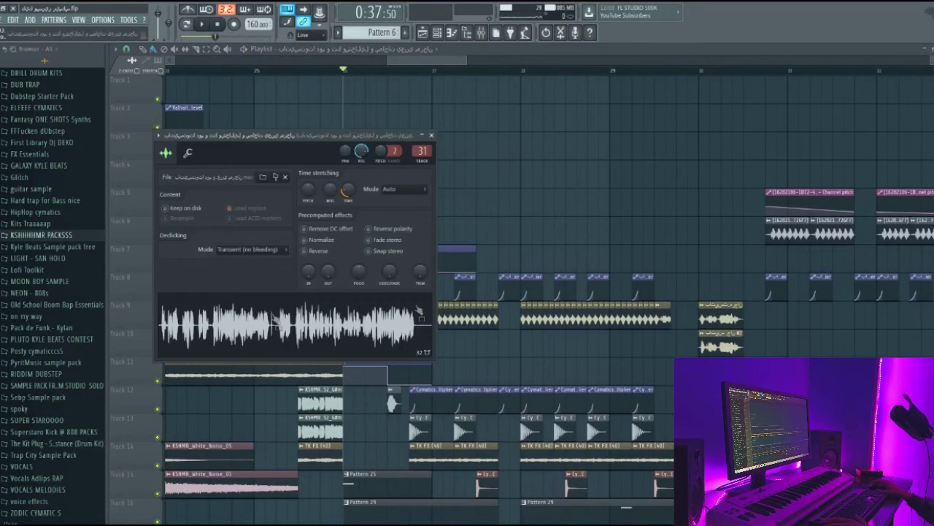
{"action": "left_click", "coordinate": [431, 135]}
{"action": "scroll", "coordinate": [446, 60], "scroll_direction": "down", "scroll_amount": 5}
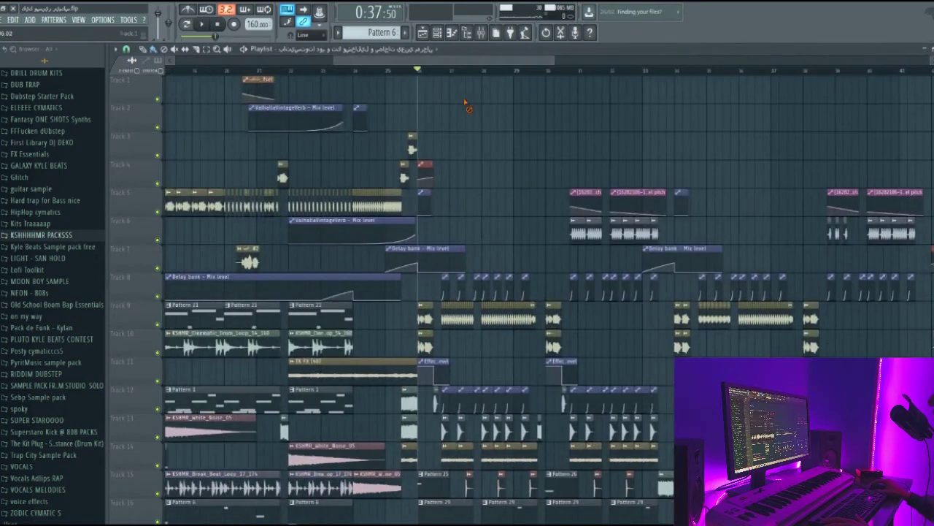
Play the drop from bar 26 and examine its vocal, automation, drum and effect clips down to the lower tracks.
{"action": "scroll", "coordinate": [448, 64], "scroll_direction": "up", "scroll_amount": 4}
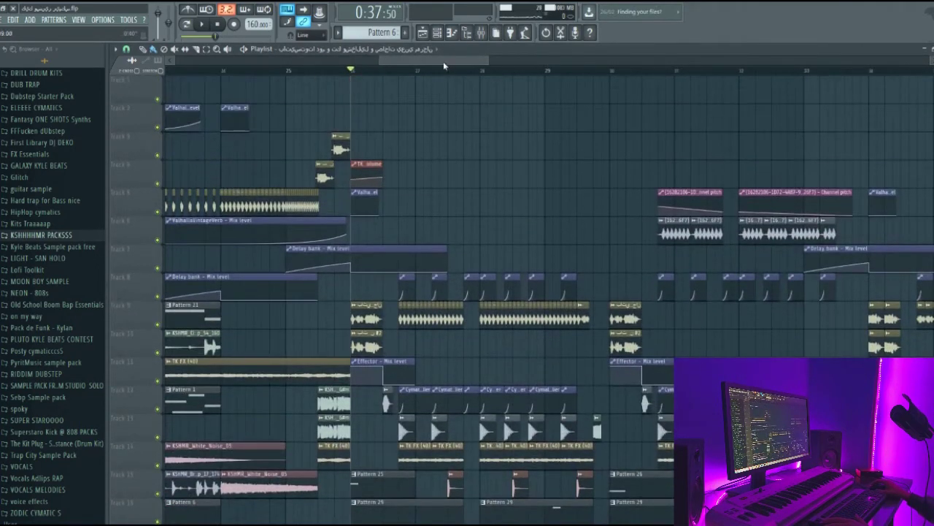
{"action": "scroll", "coordinate": [444, 62], "scroll_direction": "up", "scroll_amount": 4}
{"action": "scroll", "coordinate": [441, 75], "scroll_direction": "down", "scroll_amount": 4}
{"action": "scroll", "coordinate": [419, 70], "scroll_direction": "up", "scroll_amount": 5}
{"action": "scroll", "coordinate": [526, 157], "scroll_direction": "down", "scroll_amount": 4}
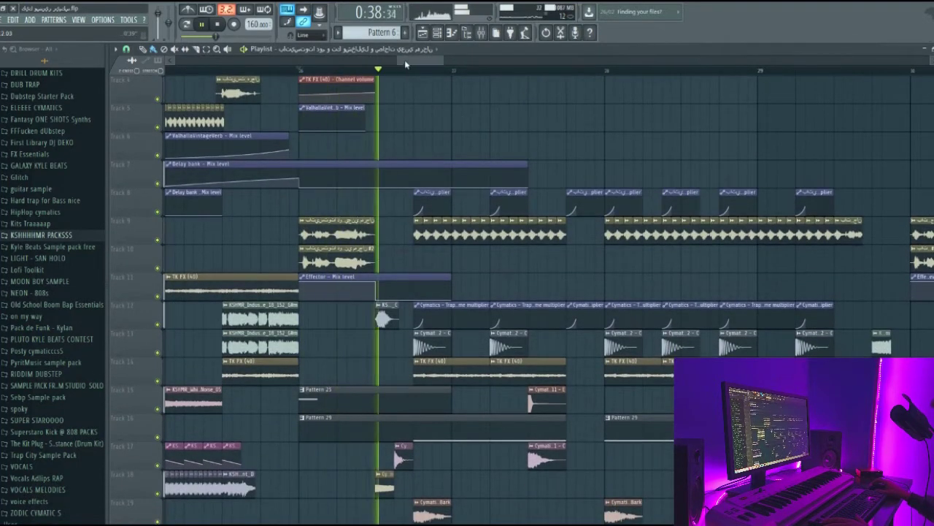
{"action": "scroll", "coordinate": [871, 131], "scroll_direction": "down", "scroll_amount": 4}
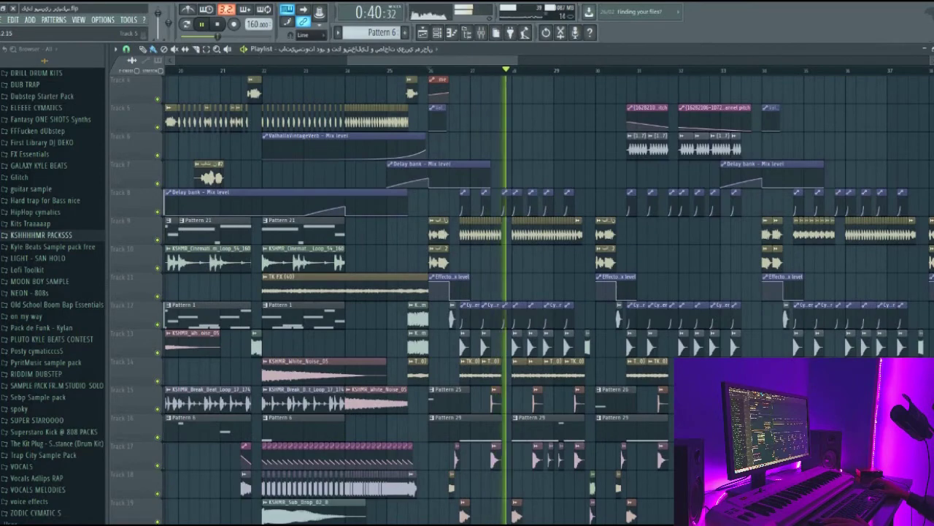
{"action": "scroll", "coordinate": [467, 292], "scroll_direction": "down", "scroll_amount": 4}
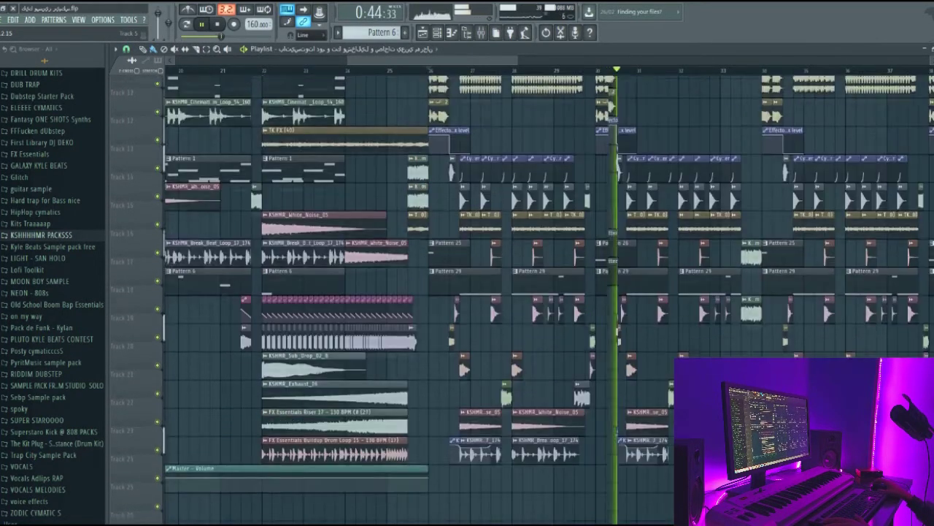
{"action": "scroll", "coordinate": [467, 292], "scroll_direction": "down", "scroll_amount": 5}
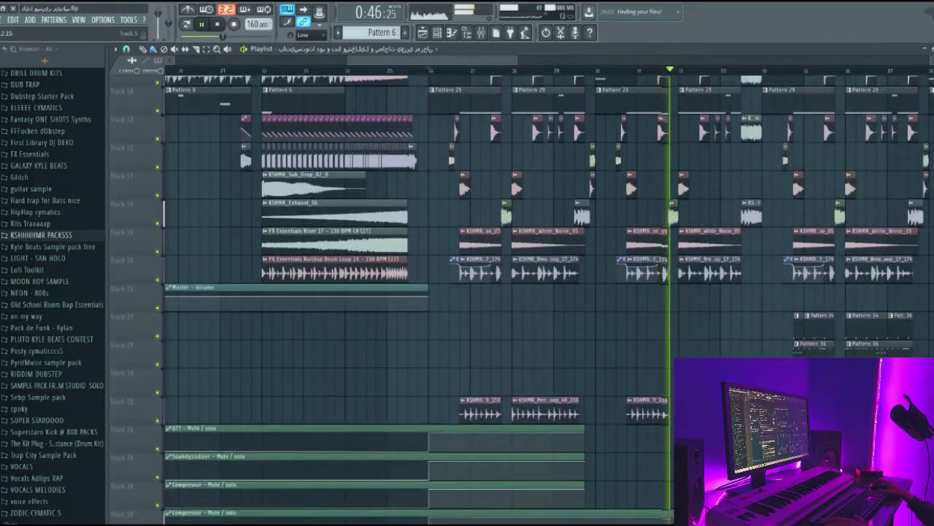
{"action": "scroll", "coordinate": [467, 292], "scroll_direction": "up", "scroll_amount": 6}
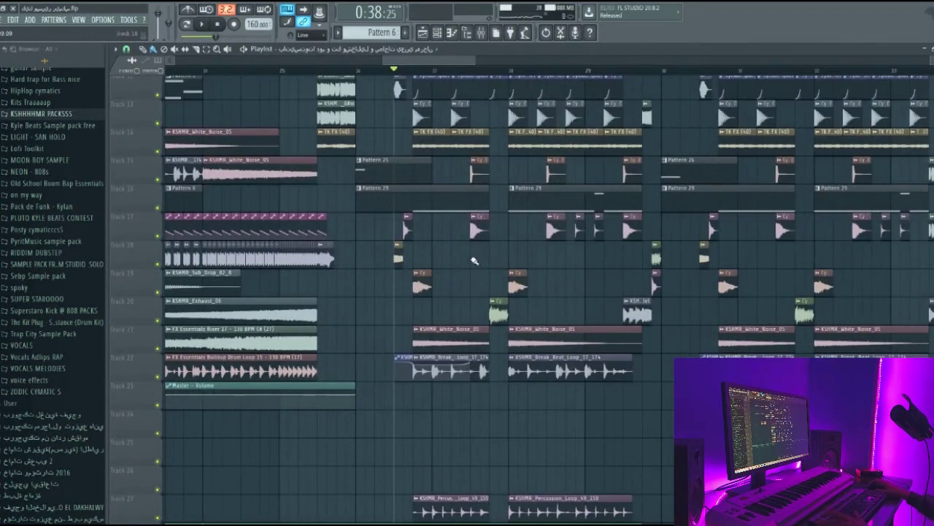
Play Pattern 29 in pattern mode, examine its Cymatics Trap City 808 notes in the piano roll, and return to the playlist.
{"action": "scroll", "coordinate": [473, 261], "scroll_direction": "up", "scroll_amount": 3}
{"action": "double_click", "coordinate": [436, 288]}
{"action": "left_click", "coordinate": [187, 24]}
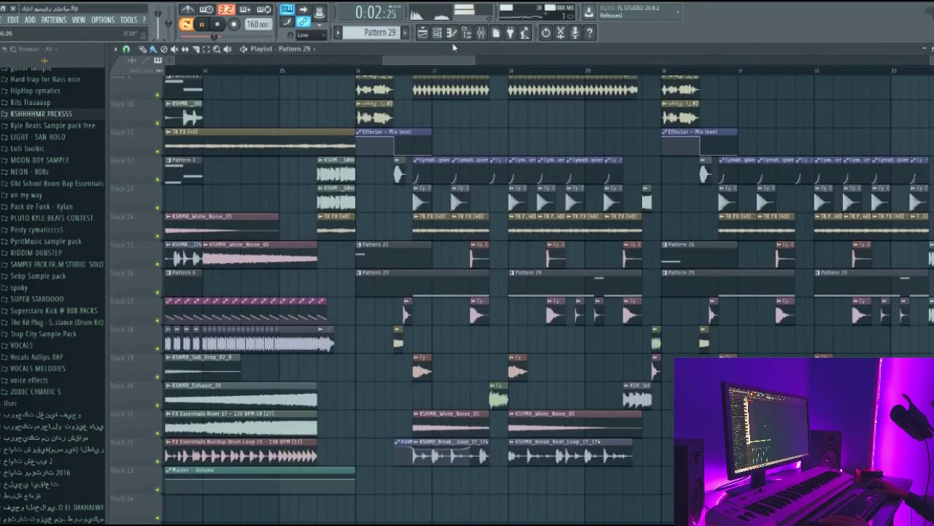
{"action": "left_click", "coordinate": [452, 33]}
{"action": "scroll", "coordinate": [423, 65], "scroll_direction": "down", "scroll_amount": 4}
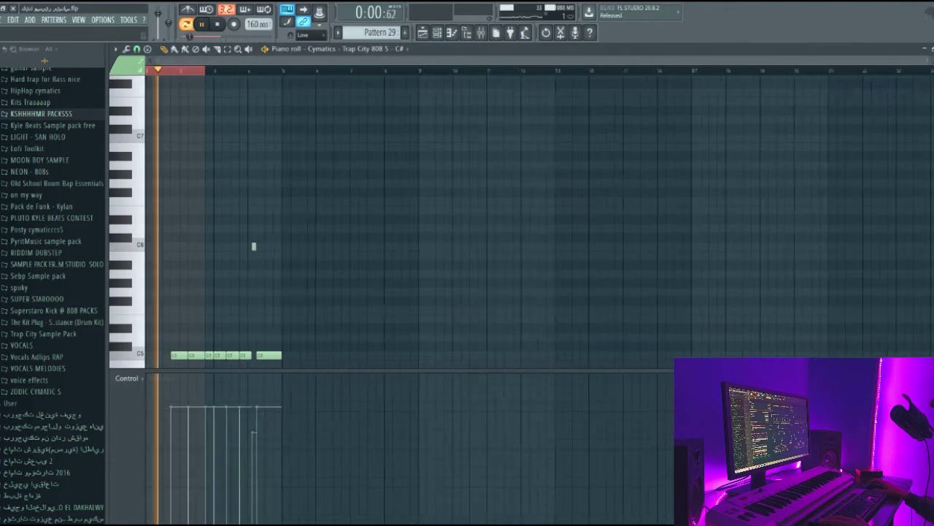
{"action": "scroll", "coordinate": [247, 69], "scroll_direction": "up", "scroll_amount": 1}
{"action": "left_click_drag", "start_coordinate": [147, 70], "coordinate": [272, 70]}
{"action": "right_click", "coordinate": [470, 160]}
{"action": "left_click", "coordinate": [427, 35]}
{"action": "left_click", "coordinate": [423, 32]}
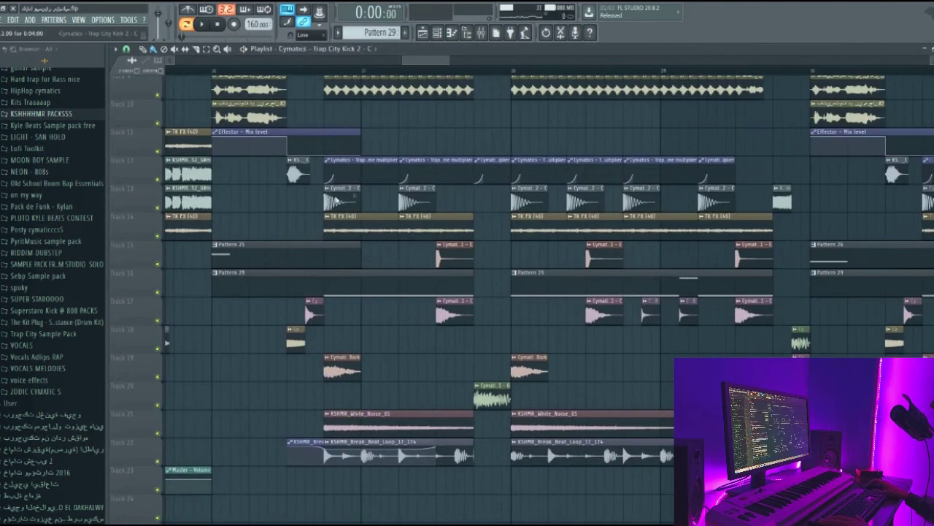
Inspect the sample settings of the Cymatics Trap City Kick 2 clip on Track 13 and the TK FX (40) clip on Track 14.
{"action": "double_click", "coordinate": [354, 195]}
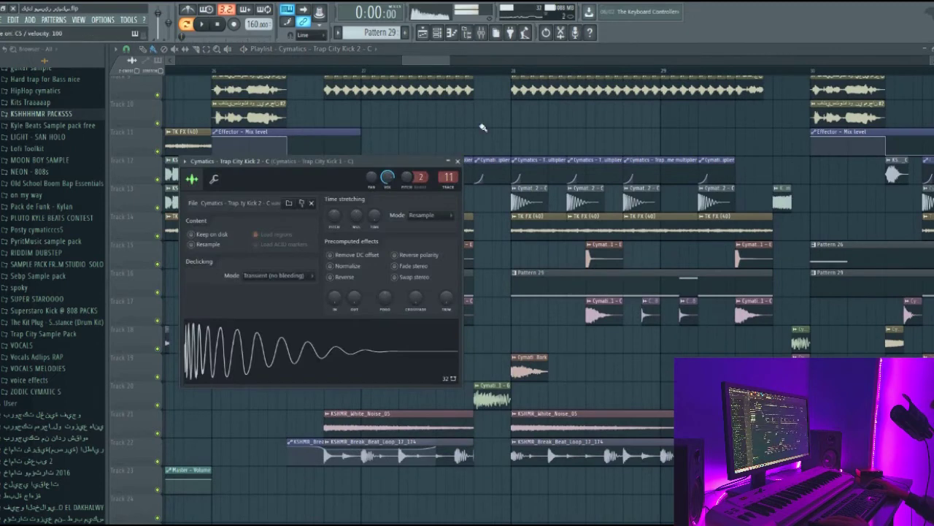
{"action": "key", "text": "Escape"}
{"action": "double_click", "coordinate": [438, 225]}
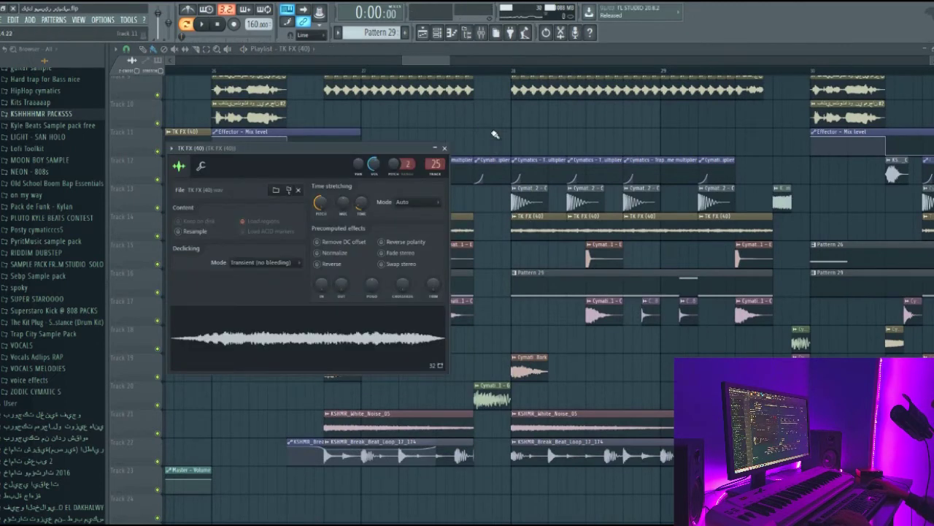
{"action": "key", "text": "Escape"}
{"action": "scroll", "coordinate": [474, 135], "scroll_direction": "down", "scroll_amount": 5}
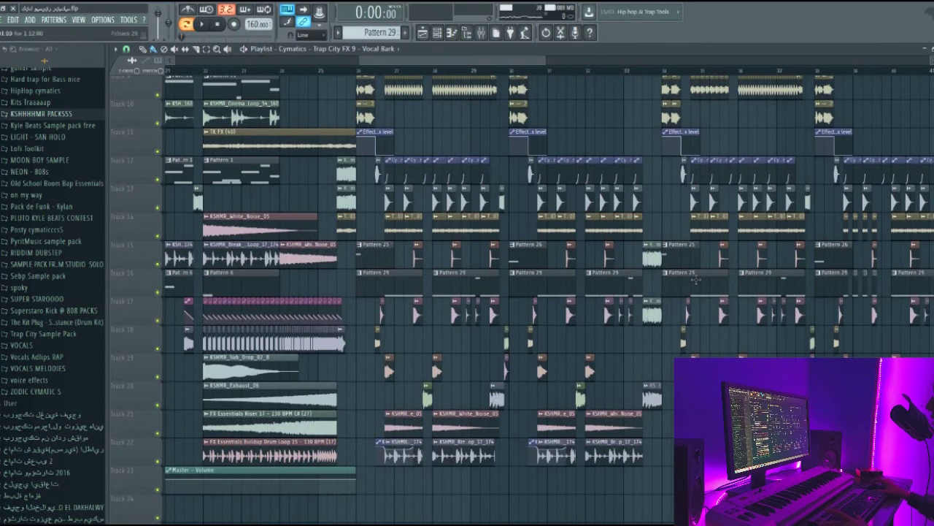
Play the song from about bar 30 while viewing the arrangement from the lower tracks up to the top ones, and stop playback.
{"action": "scroll", "coordinate": [383, 71], "scroll_direction": "down", "scroll_amount": 2}
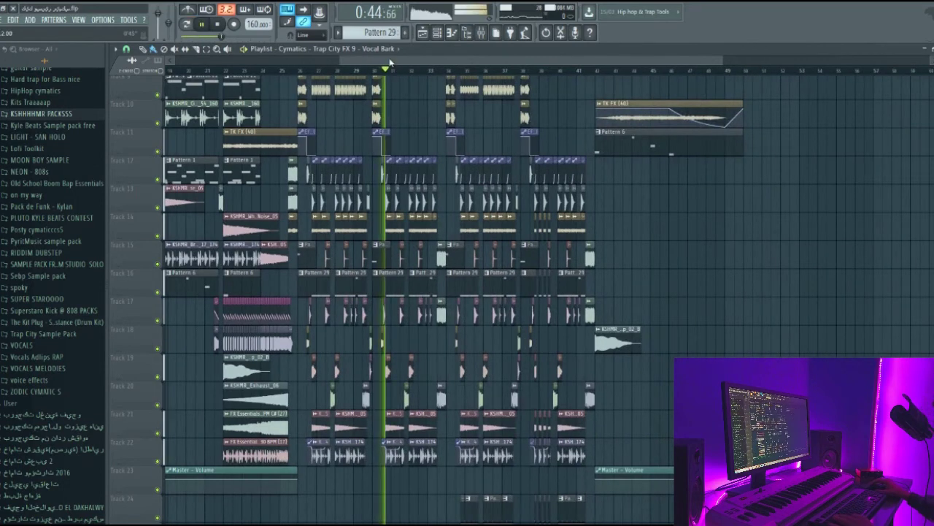
{"action": "scroll", "coordinate": [387, 73], "scroll_direction": "down", "scroll_amount": 3}
{"action": "scroll", "coordinate": [434, 170], "scroll_direction": "up", "scroll_amount": 5}
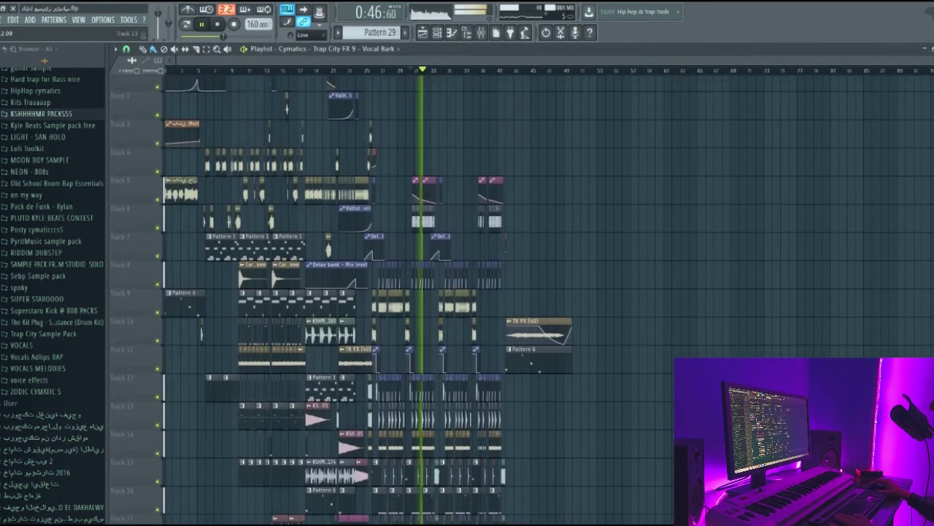
{"action": "key", "text": "space"}
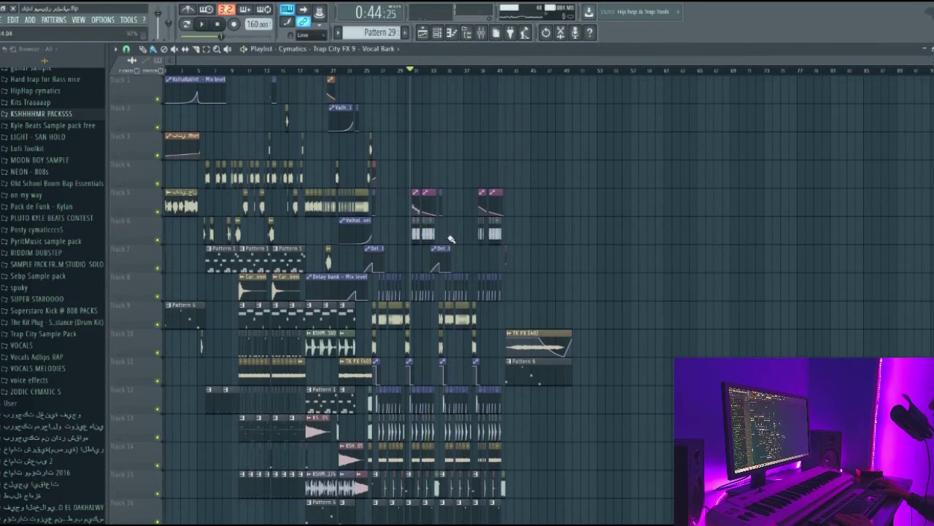
Examine the channel pitch automation and vocal clips on Tracks 5 and 6 after bar 30, and survey the arrangement from bar 1.
{"action": "scroll", "coordinate": [428, 65], "scroll_direction": "up", "scroll_amount": 5}
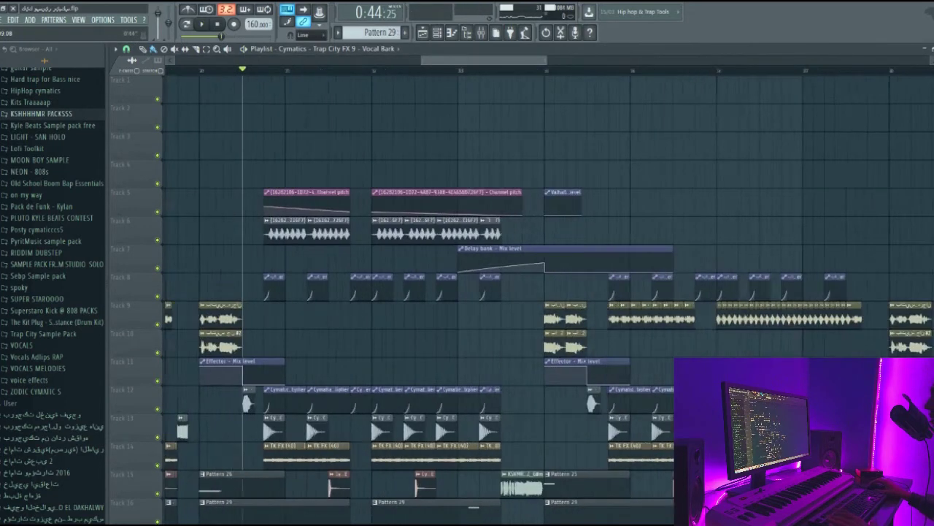
{"action": "scroll", "coordinate": [427, 65], "scroll_direction": "down", "scroll_amount": 8}
{"action": "scroll", "coordinate": [202, 65], "scroll_direction": "up", "scroll_amount": 5}
{"action": "scroll", "coordinate": [273, 65], "scroll_direction": "down", "scroll_amount": 3}
{"action": "scroll", "coordinate": [273, 65], "scroll_direction": "up", "scroll_amount": 4}
{"action": "scroll", "coordinate": [533, 120], "scroll_direction": "down", "scroll_amount": 6}
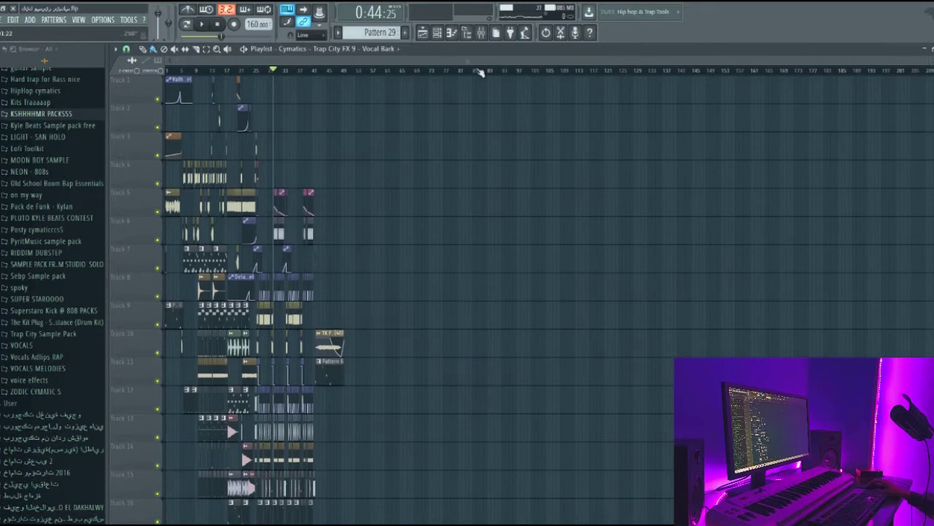
{"action": "scroll", "coordinate": [478, 71], "scroll_direction": "up", "scroll_amount": 6}
{"action": "scroll", "coordinate": [465, 58], "scroll_direction": "down", "scroll_amount": 3}
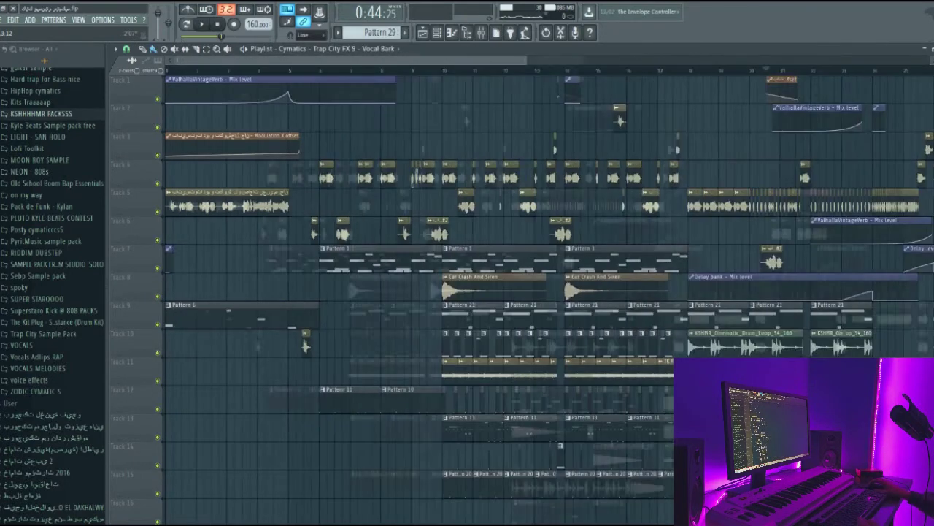
{"action": "scroll", "coordinate": [603, 112], "scroll_direction": "down", "scroll_amount": 2}
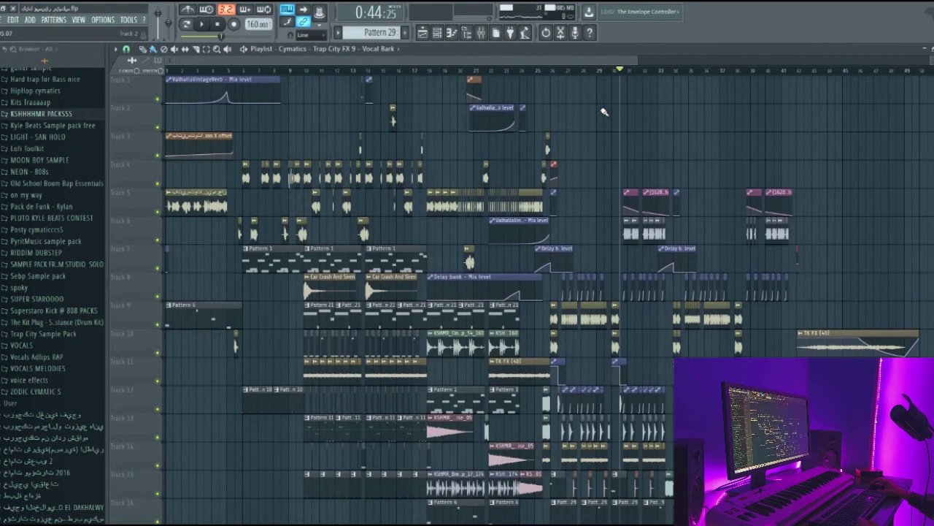